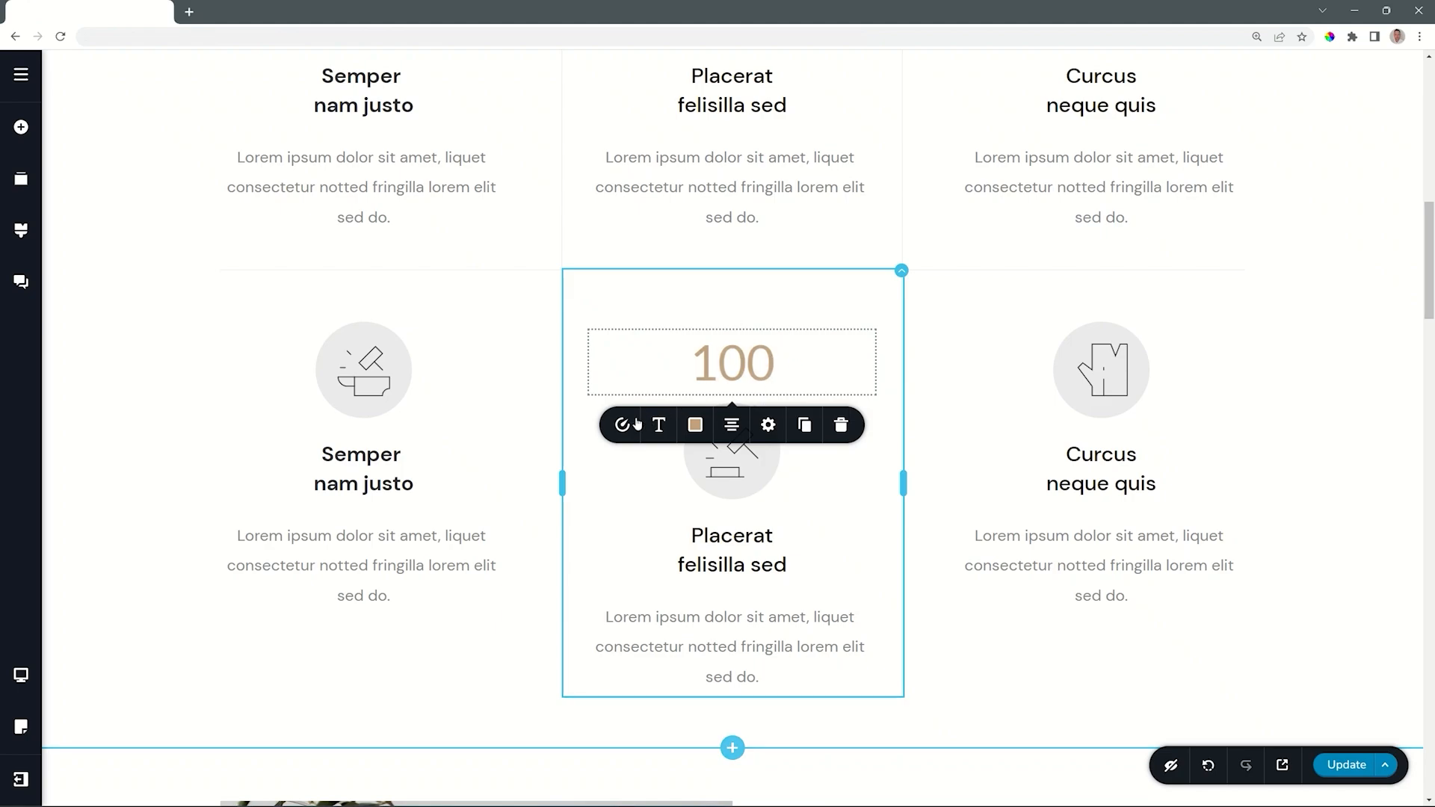
Try an end value of 1000000 and a start value of 500000 on the middle card's counter
{"action": "left_click", "coordinate": [619, 427]}
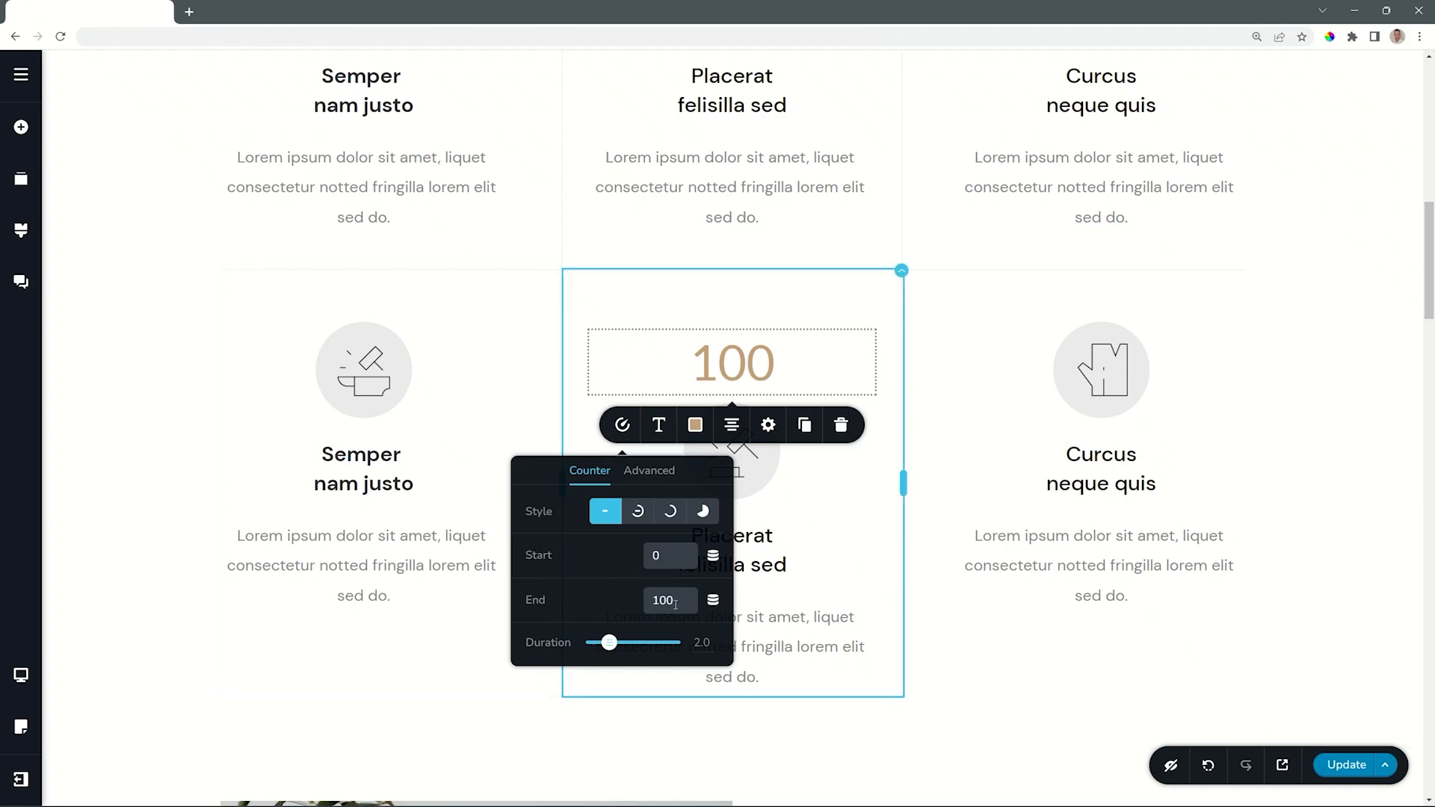
{"action": "left_click_drag", "start_coordinate": [675, 601], "coordinate": [626, 600]}
{"action": "type", "text": "1000000"}
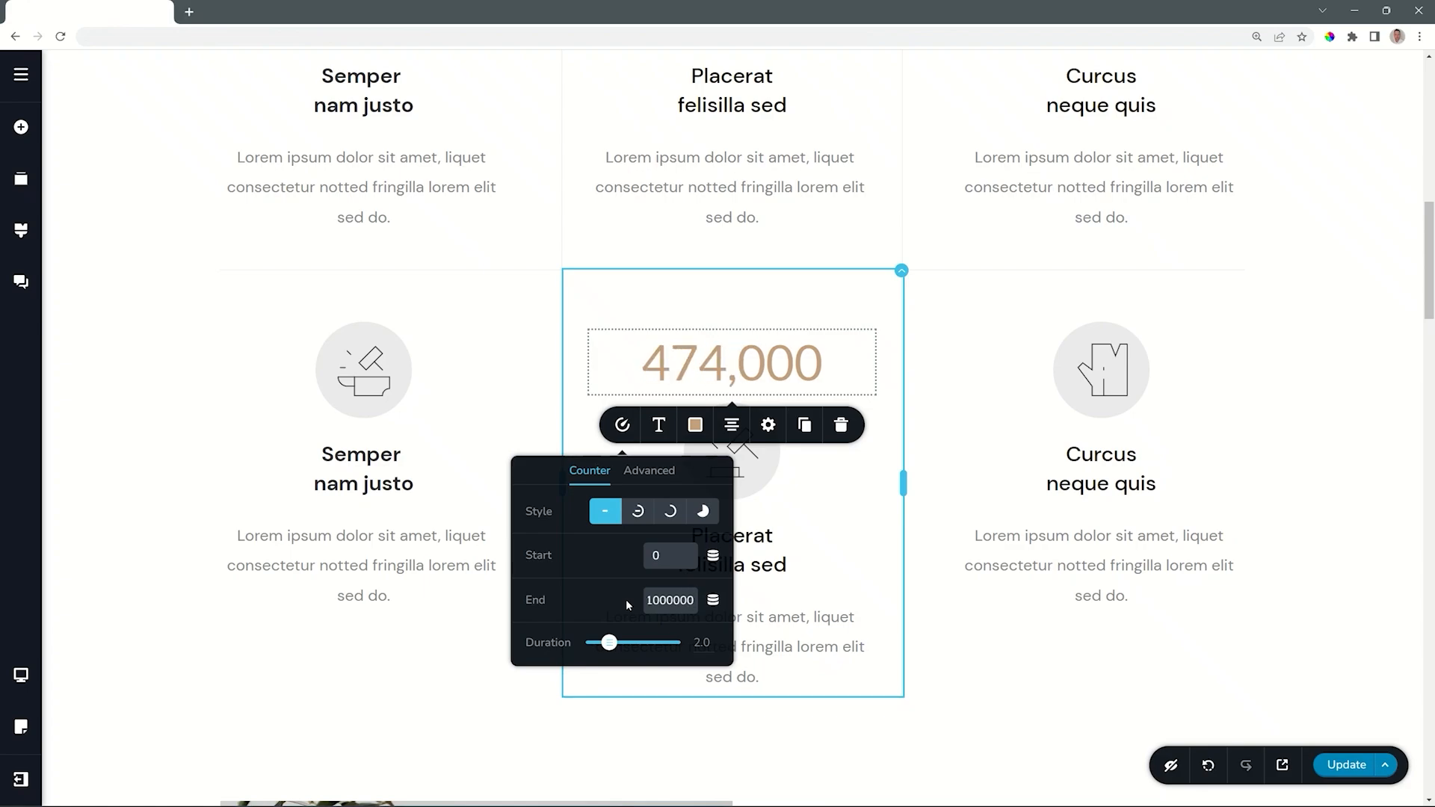
{"action": "left_click_drag", "start_coordinate": [657, 556], "coordinate": [641, 558]}
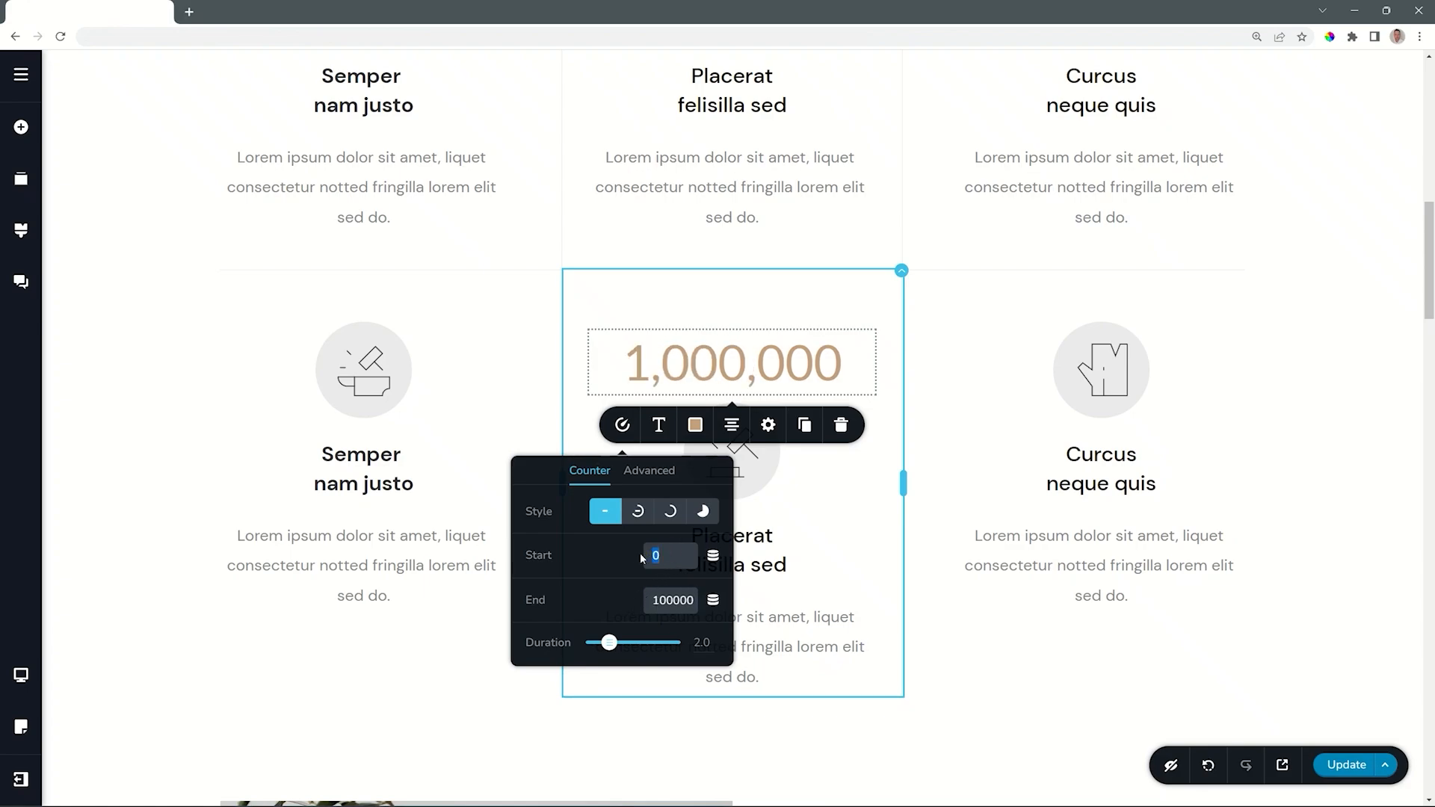
{"action": "type", "text": "500000"}
Set the counter's start value to 0 and its end value to 1000, keeping the duration at 2.0
{"action": "double_click", "coordinate": [662, 555]}
{"action": "type", "text": "0"}
{"action": "double_click", "coordinate": [669, 595]}
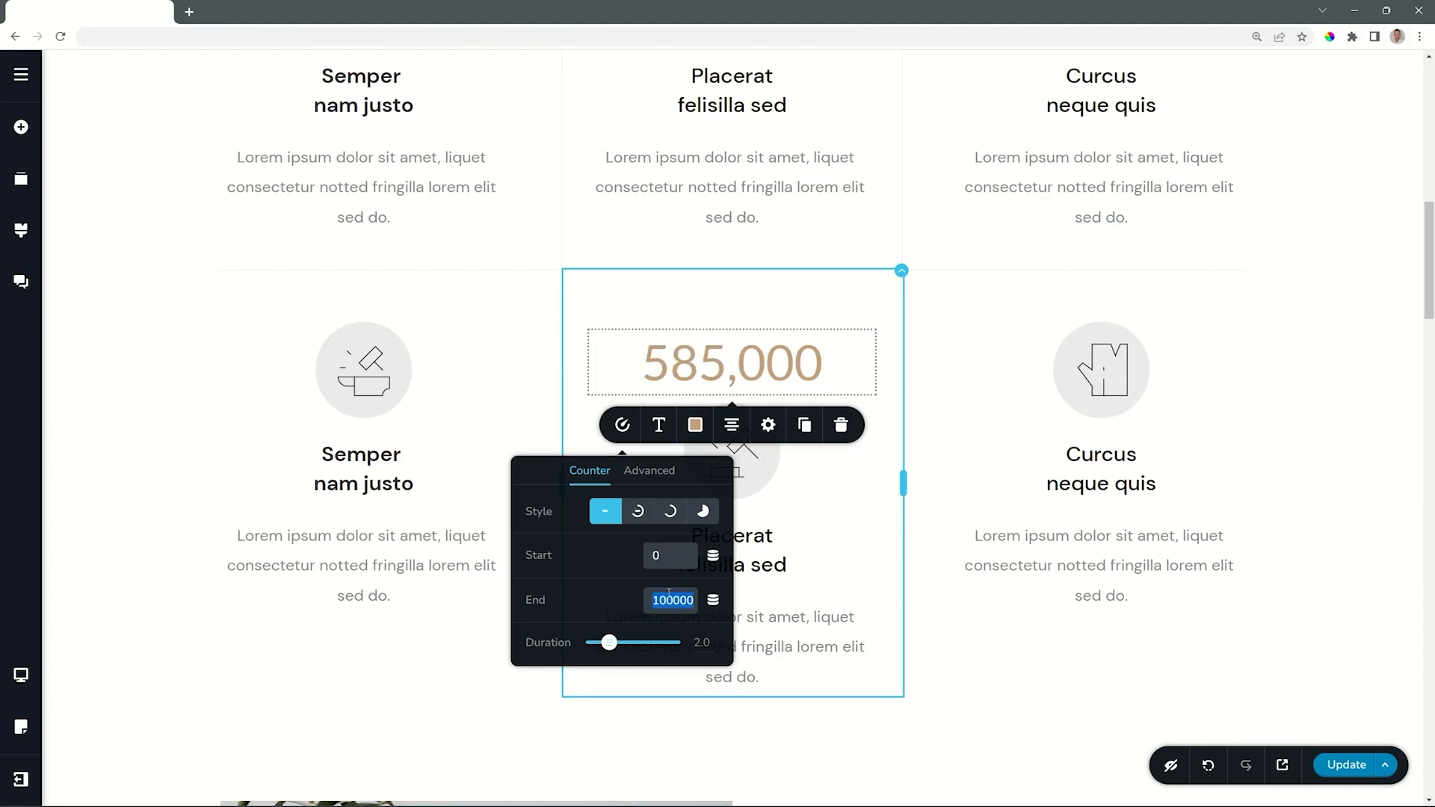
{"action": "type", "text": "1000"}
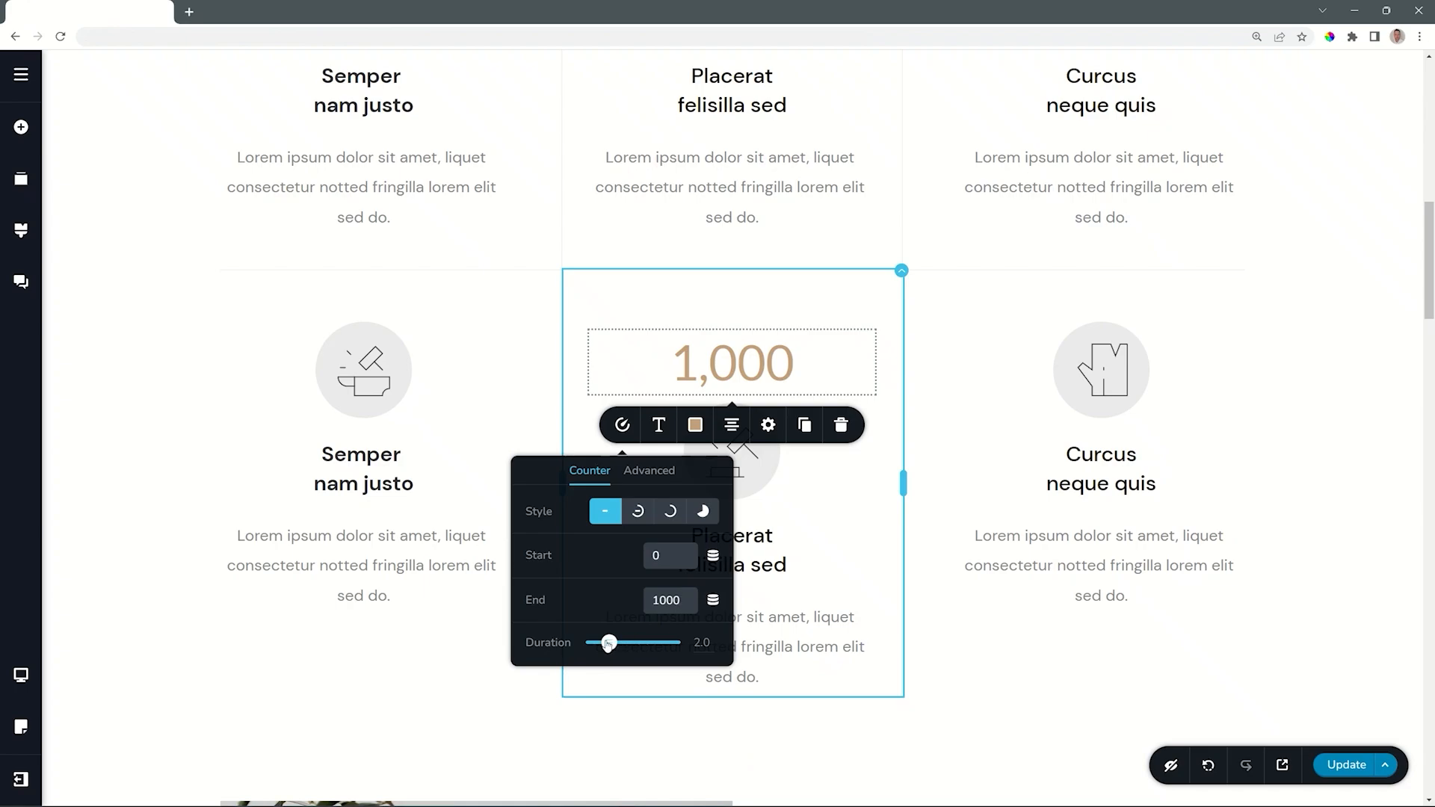
{"action": "left_click_drag", "start_coordinate": [609, 647], "coordinate": [609, 645]}
Try a $ prefix on the counter number, then clear it
{"action": "left_click", "coordinate": [649, 470]}
{"action": "left_click", "coordinate": [624, 509]}
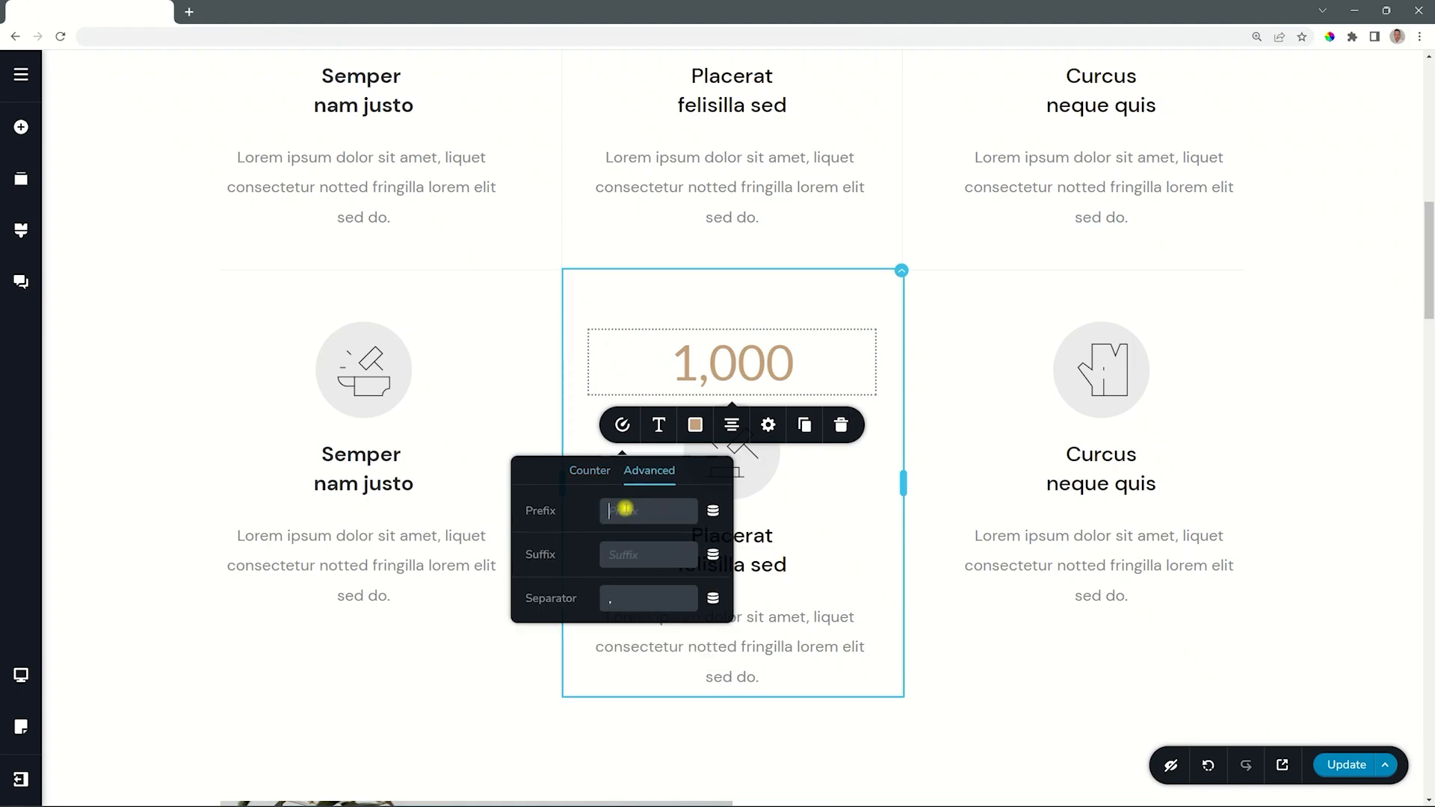
{"action": "type", "text": "$"}
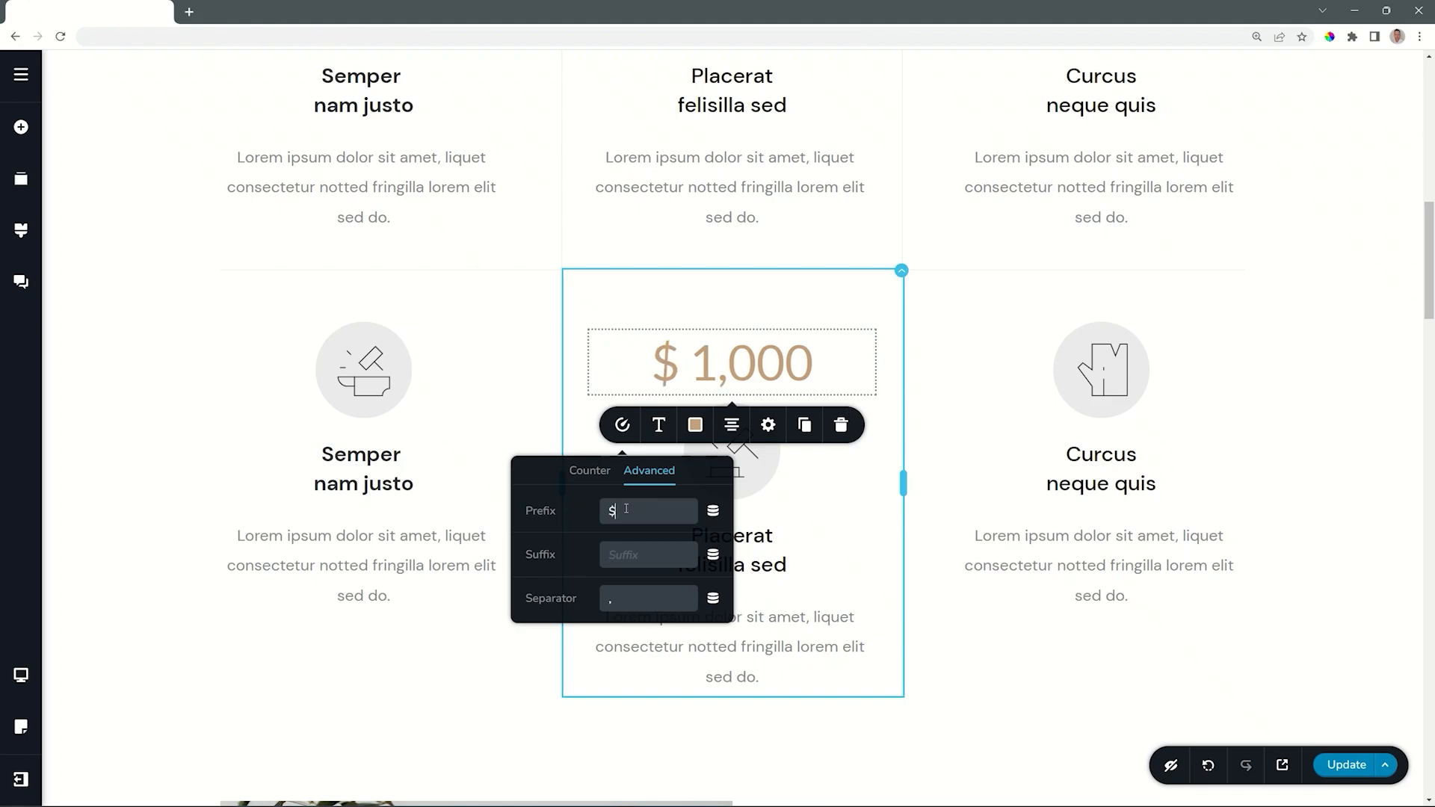
{"action": "key", "text": "BackSpace"}
Try a k suffix on the counter number, then clear it
{"action": "left_click", "coordinate": [641, 555]}
{"action": "type", "text": "k"}
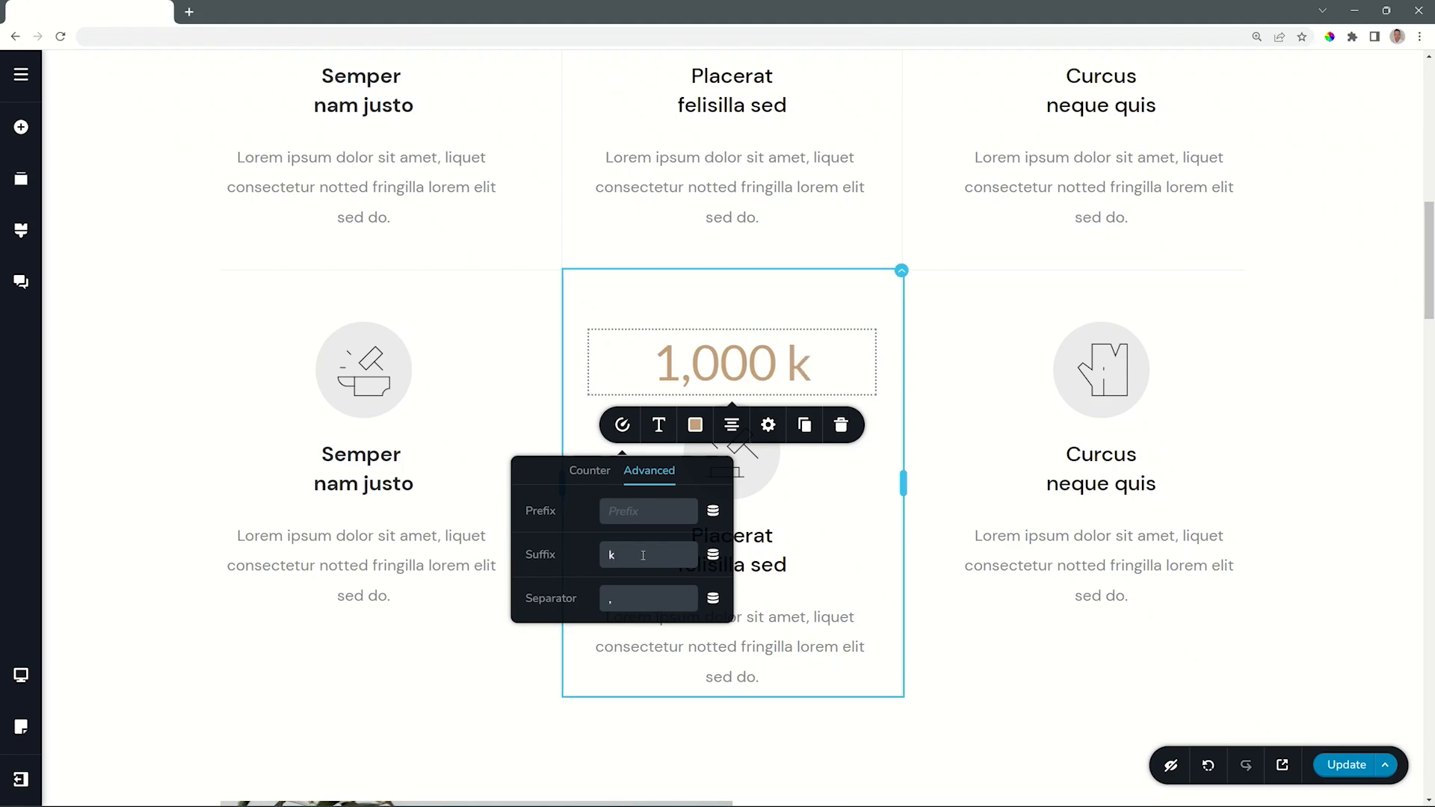
{"action": "key", "text": "BackSpace"}
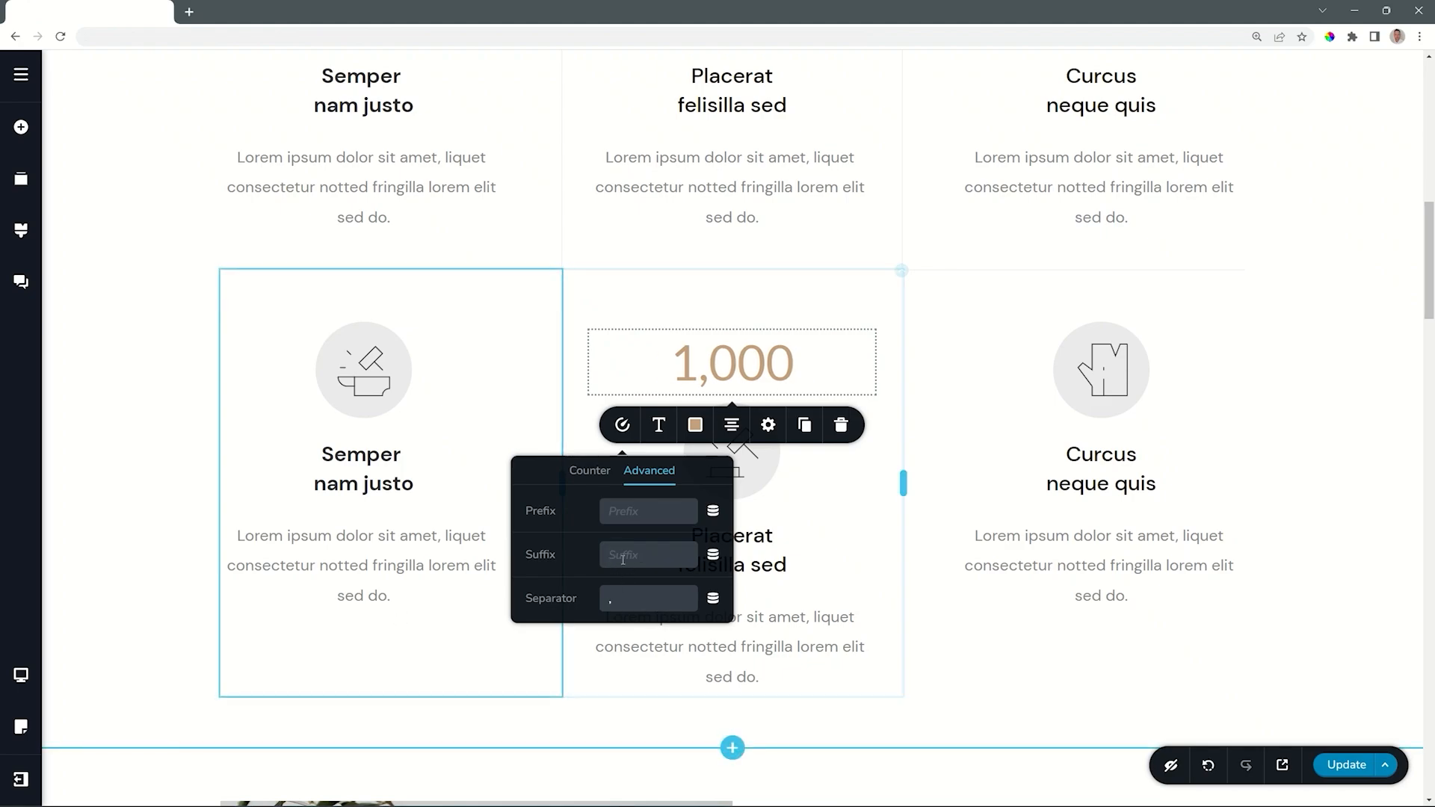
Try a period as the counter's thousands separator, then restore the comma
{"action": "left_click", "coordinate": [624, 602]}
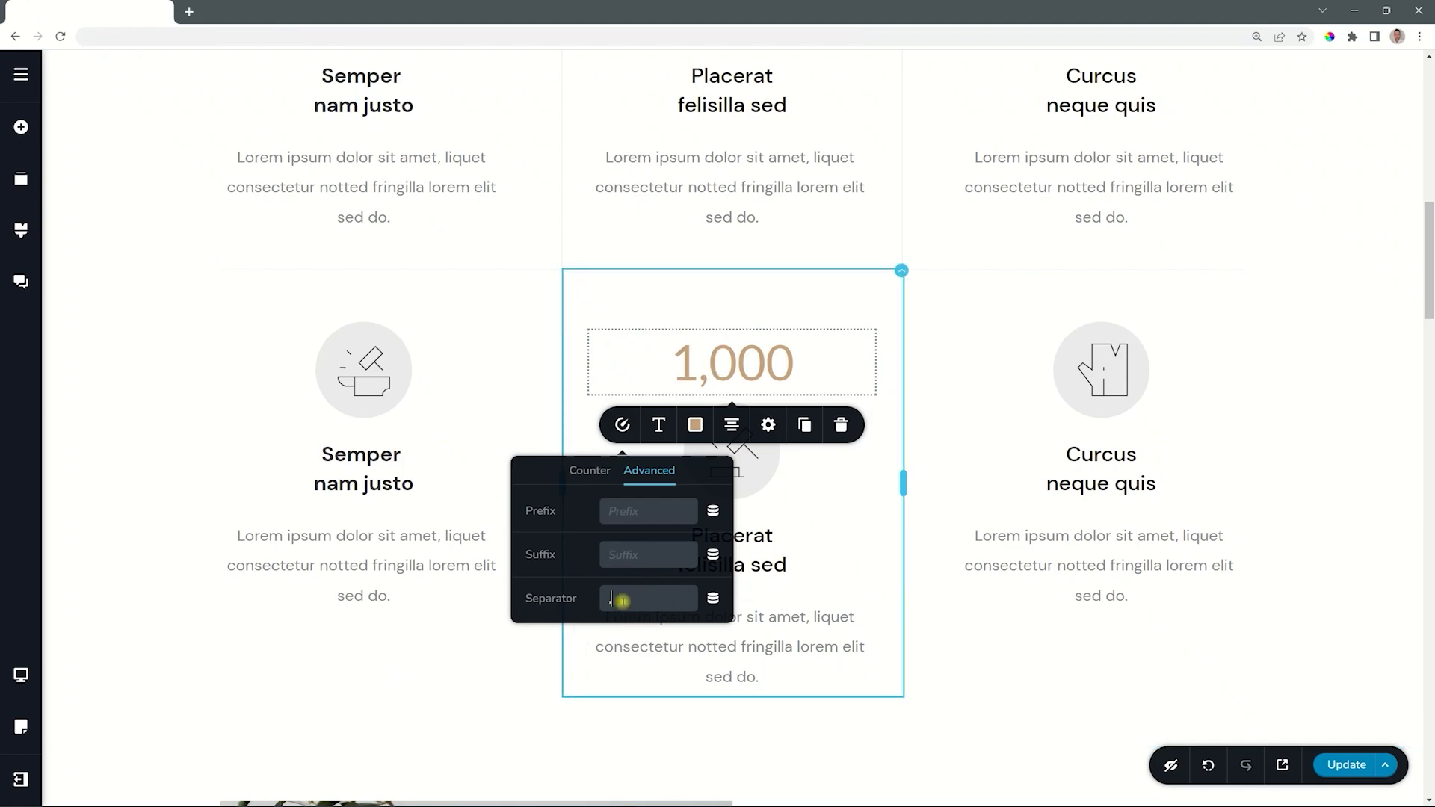
{"action": "key", "text": "BackSpace"}
{"action": "type", "text": "."}
{"action": "key", "text": "BackSpace"}
{"action": "type", "text": ","}
Compare the circle and pie counter styles, choose the progress ring with a number, and set its end value to 65
{"action": "left_click", "coordinate": [595, 474]}
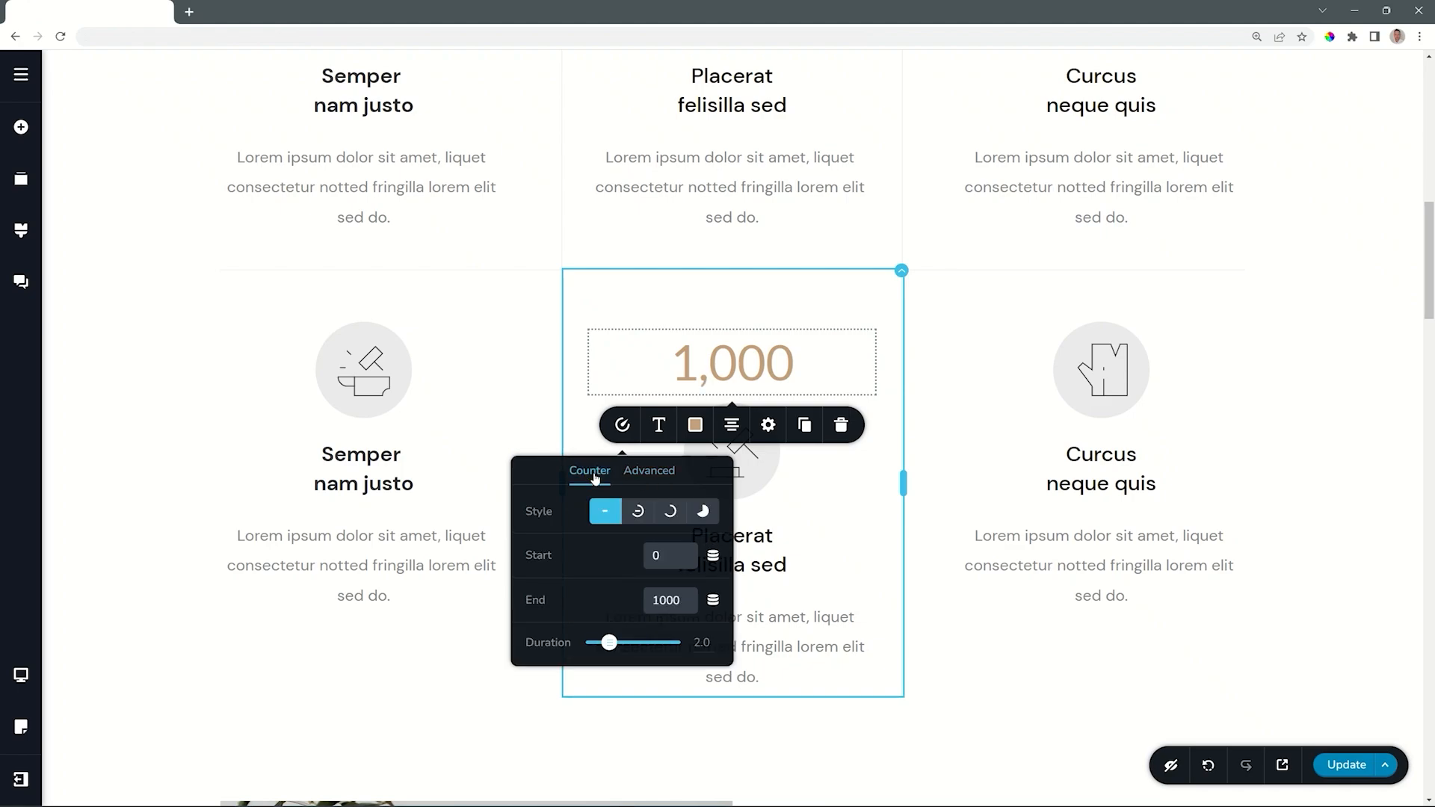
{"action": "left_click", "coordinate": [638, 512]}
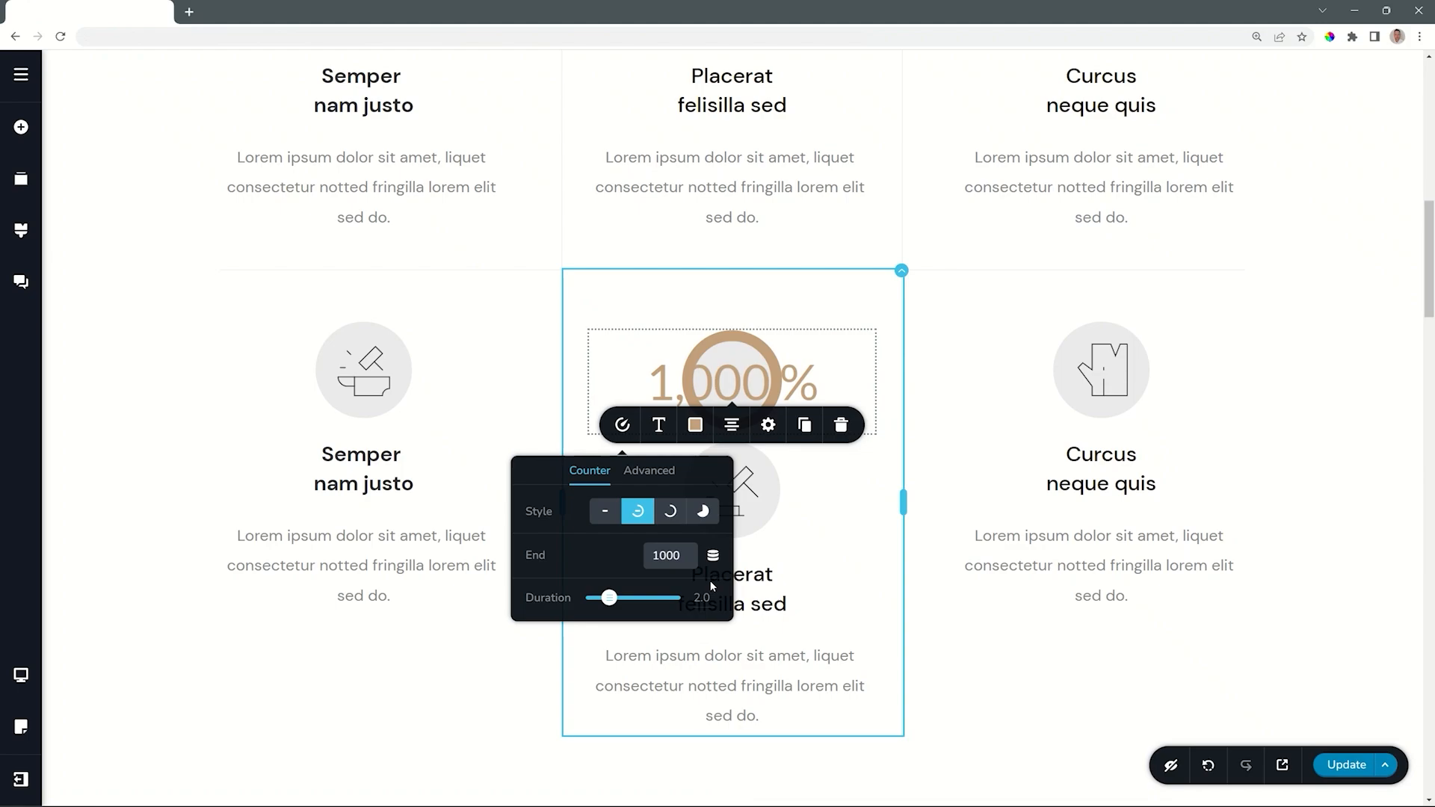
{"action": "left_click", "coordinate": [671, 511]}
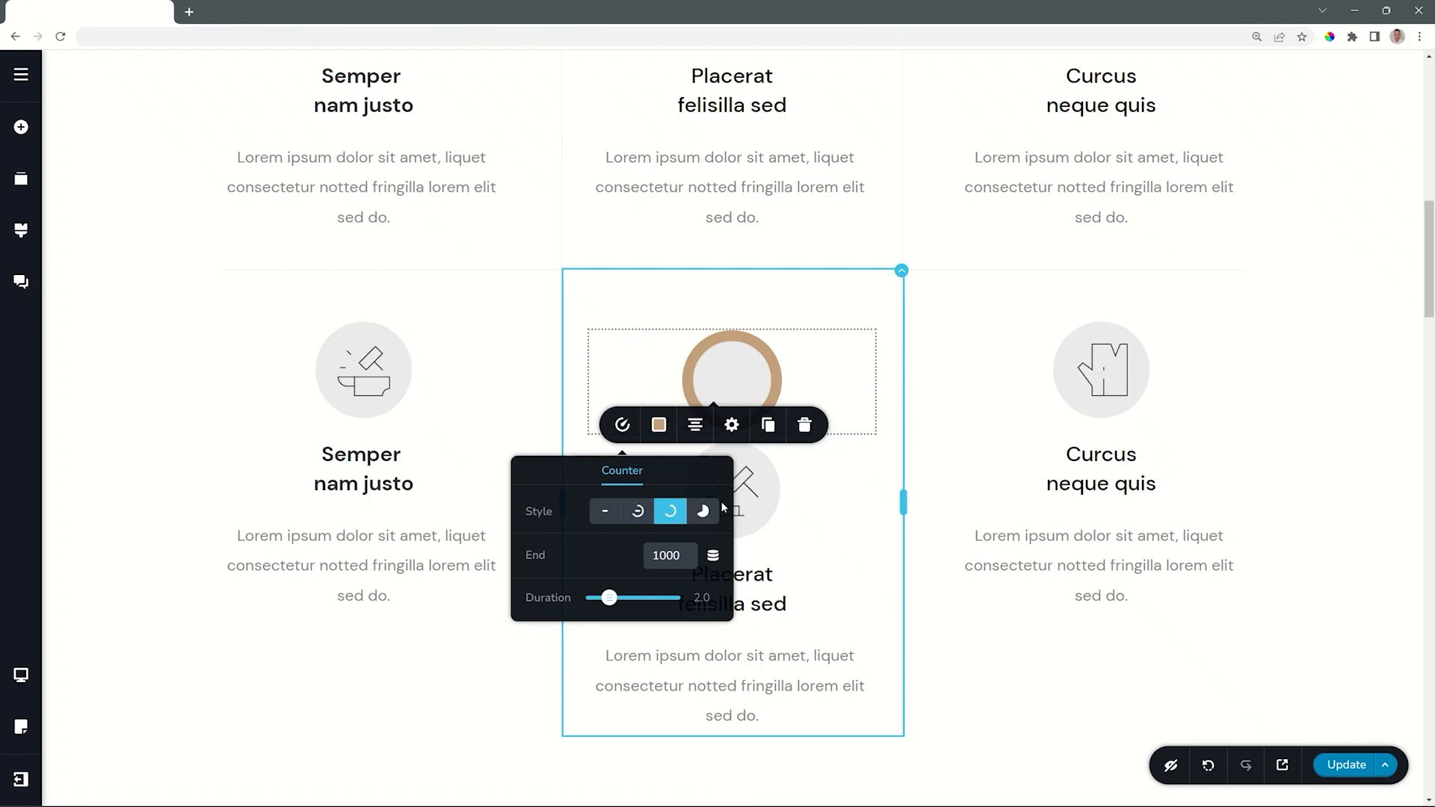
{"action": "left_click", "coordinate": [702, 511]}
{"action": "left_click", "coordinate": [671, 511]}
{"action": "left_click", "coordinate": [633, 512]}
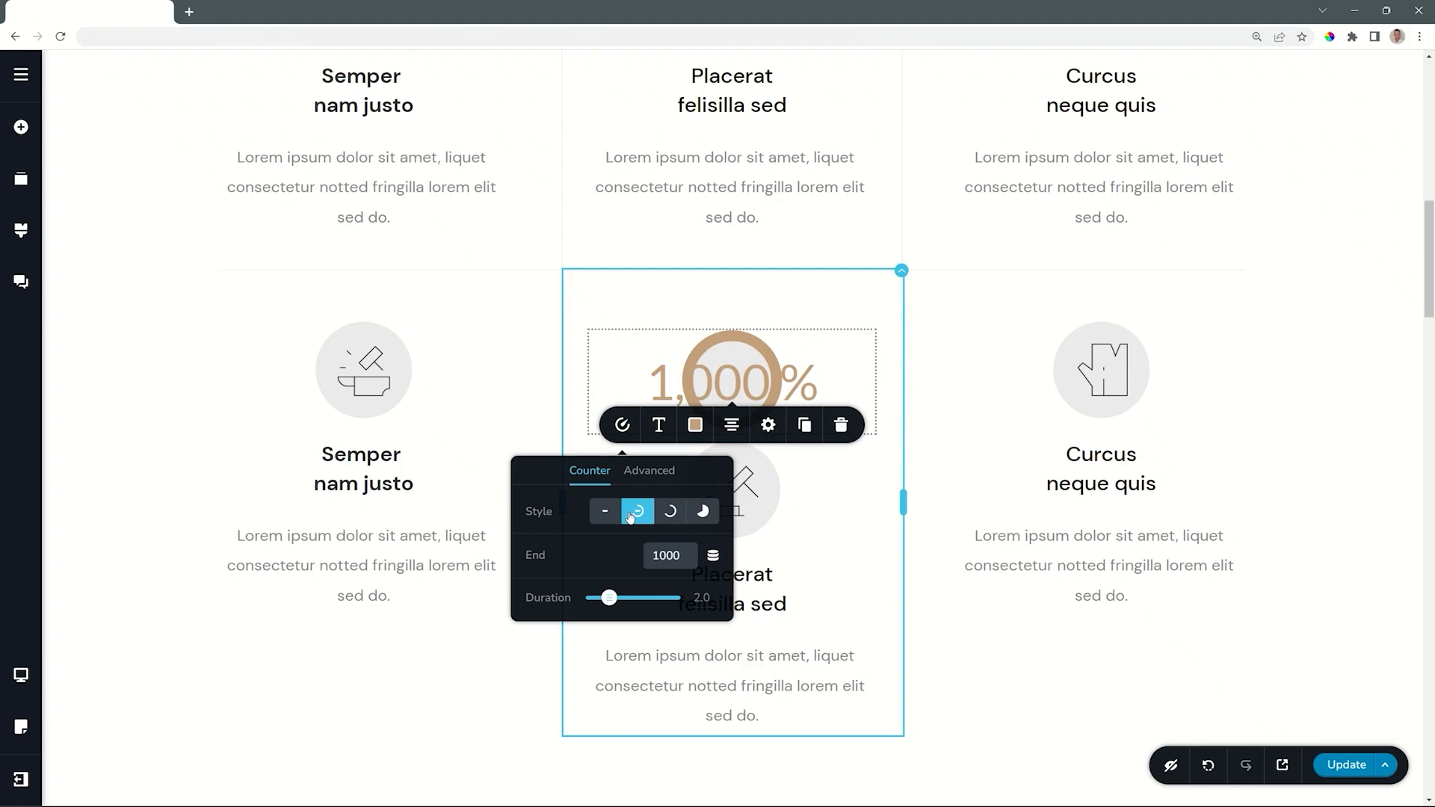
{"action": "double_click", "coordinate": [666, 555]}
{"action": "type", "text": "65"}
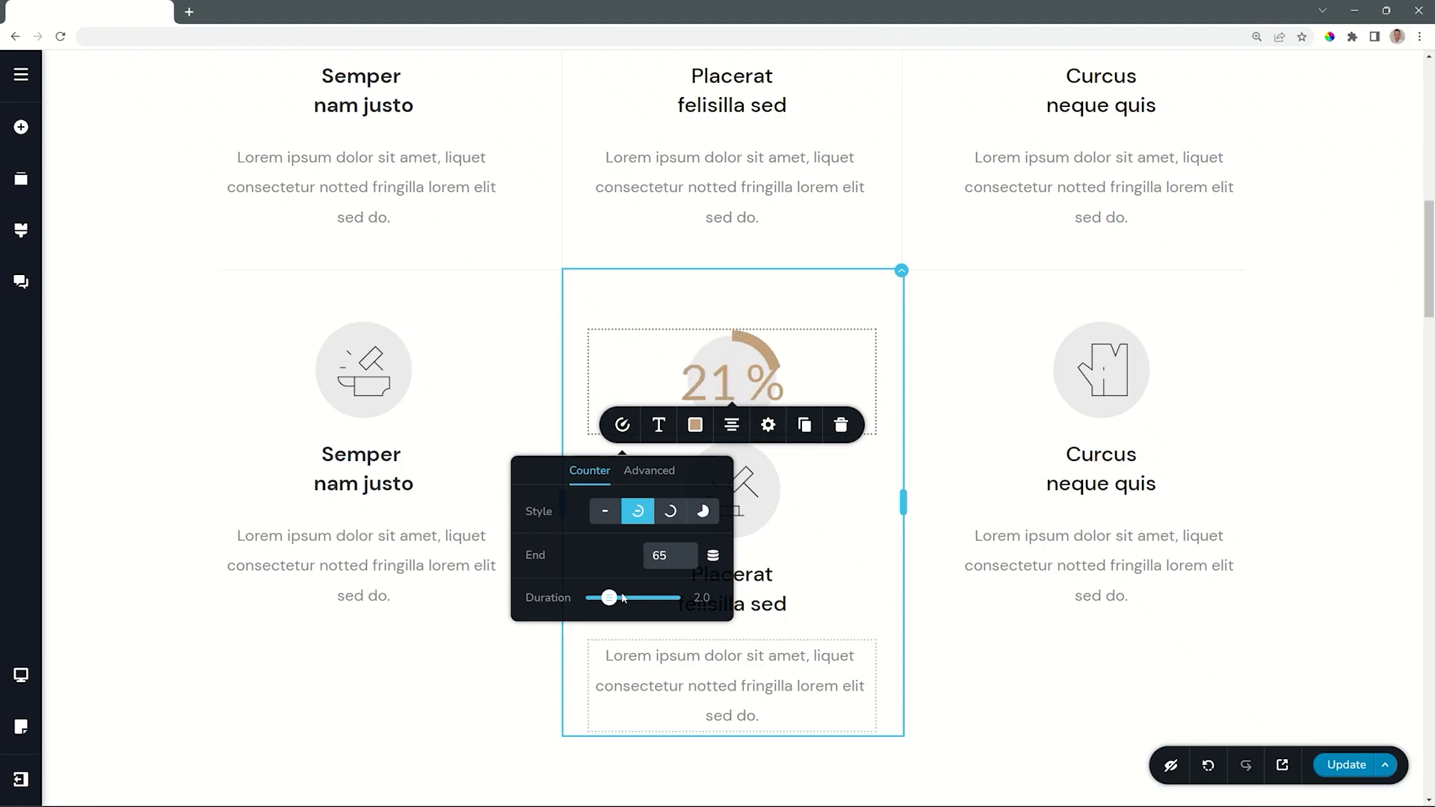
Remove the % suffix from the ring counter, then enter it again
{"action": "left_click", "coordinate": [649, 471]}
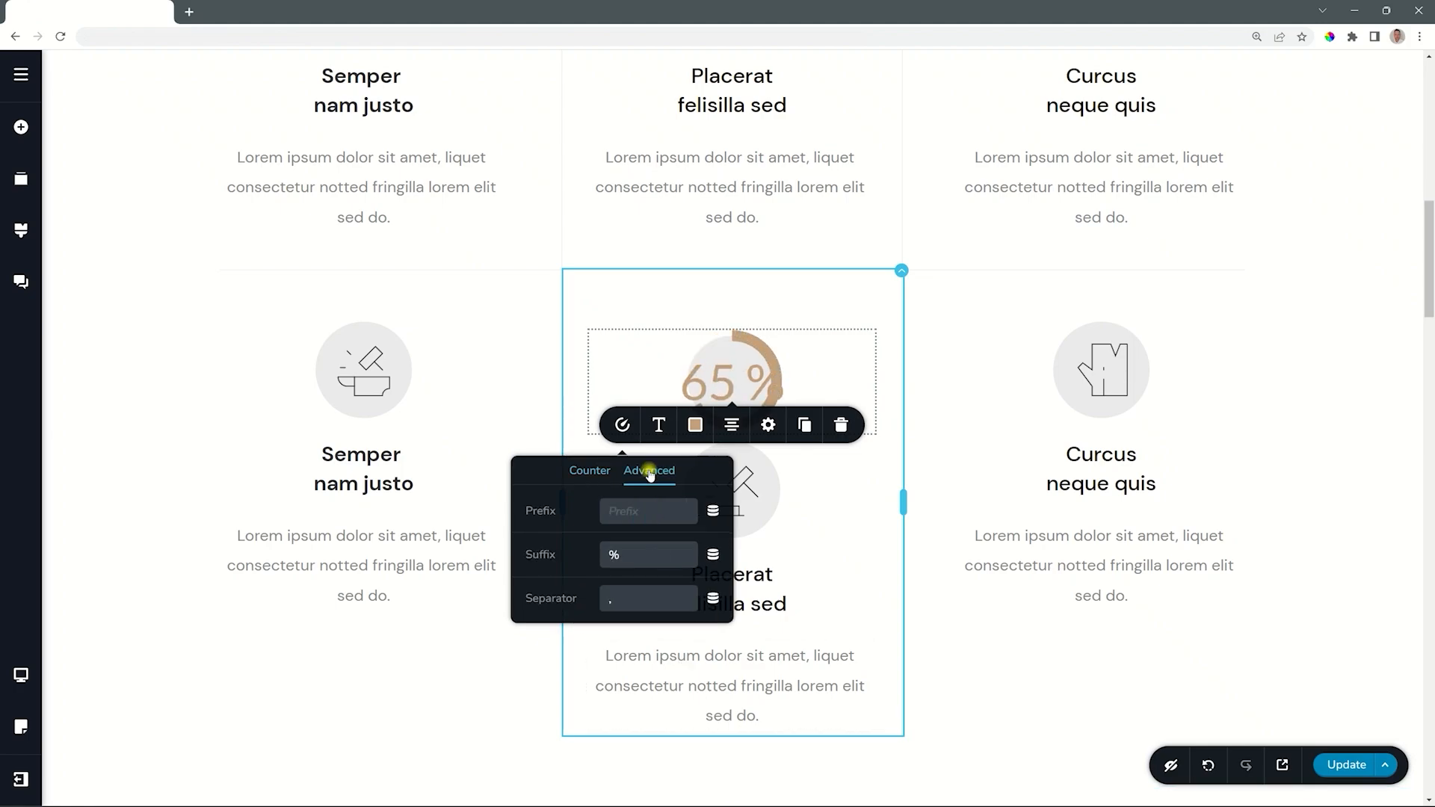
{"action": "left_click", "coordinate": [632, 551]}
{"action": "key", "text": "BackSpace"}
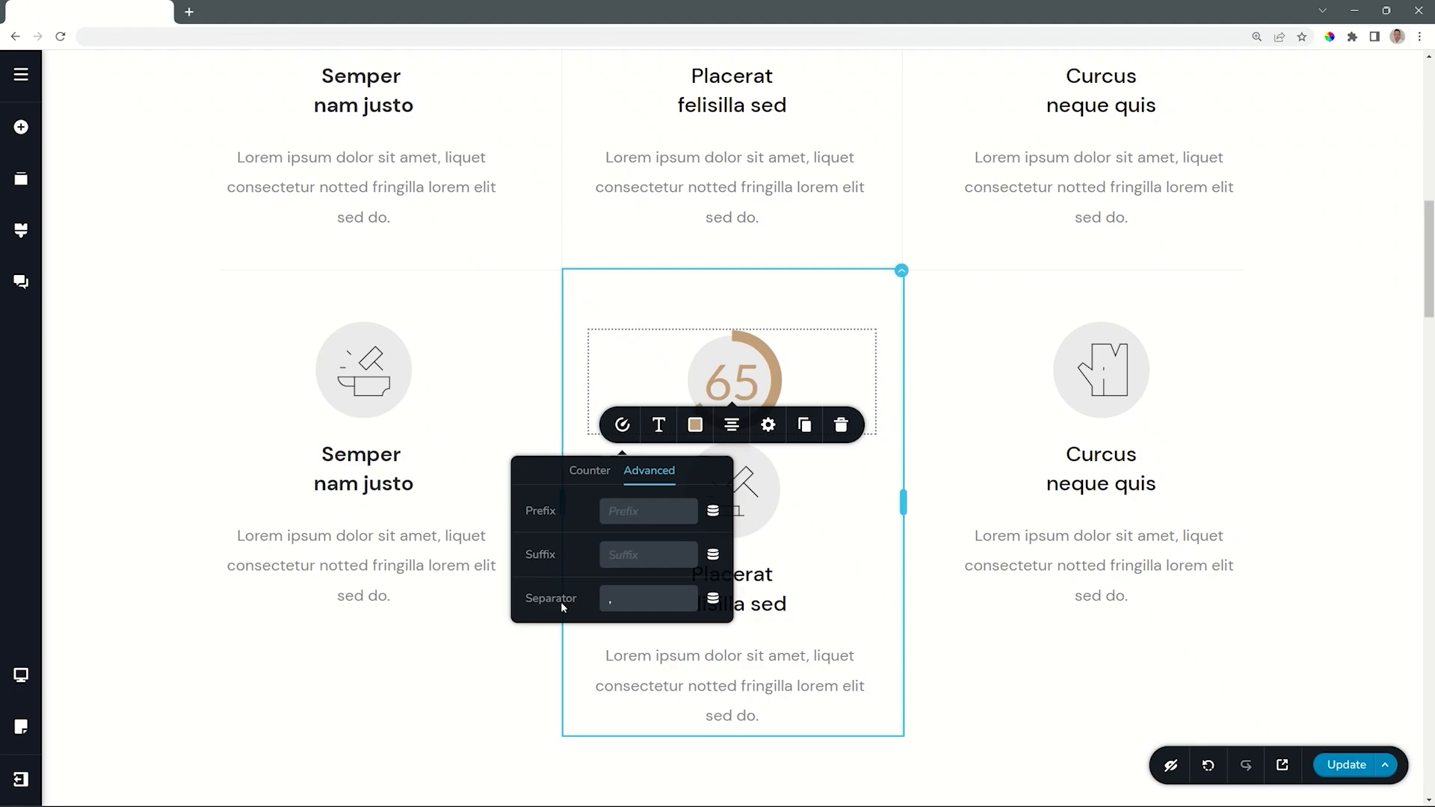
{"action": "left_click", "coordinate": [630, 558]}
{"action": "type", "text": "%"}
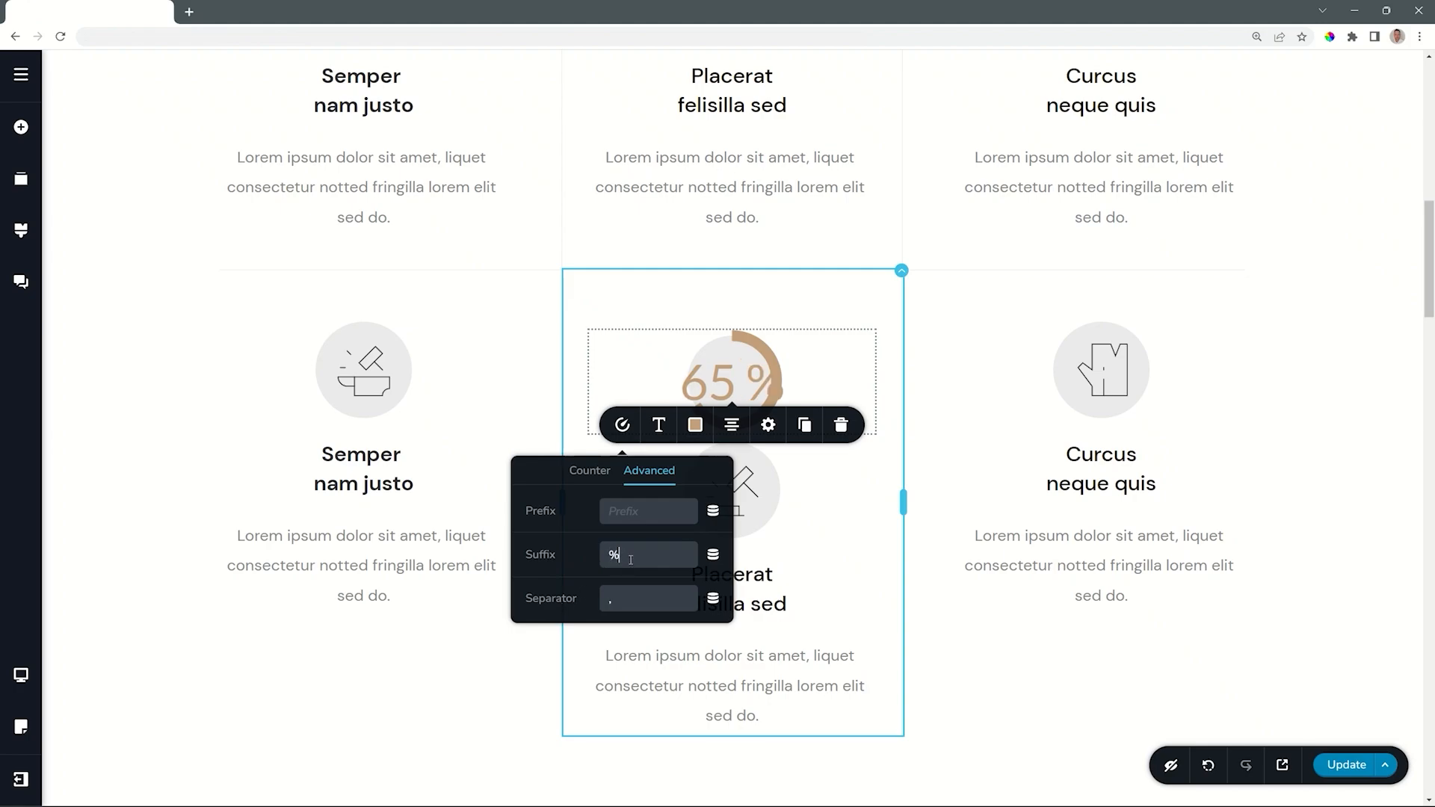
Increase the ring counter's size to 56 %, then enlarge it slightly more directly on the page
{"action": "left_click", "coordinate": [767, 425]}
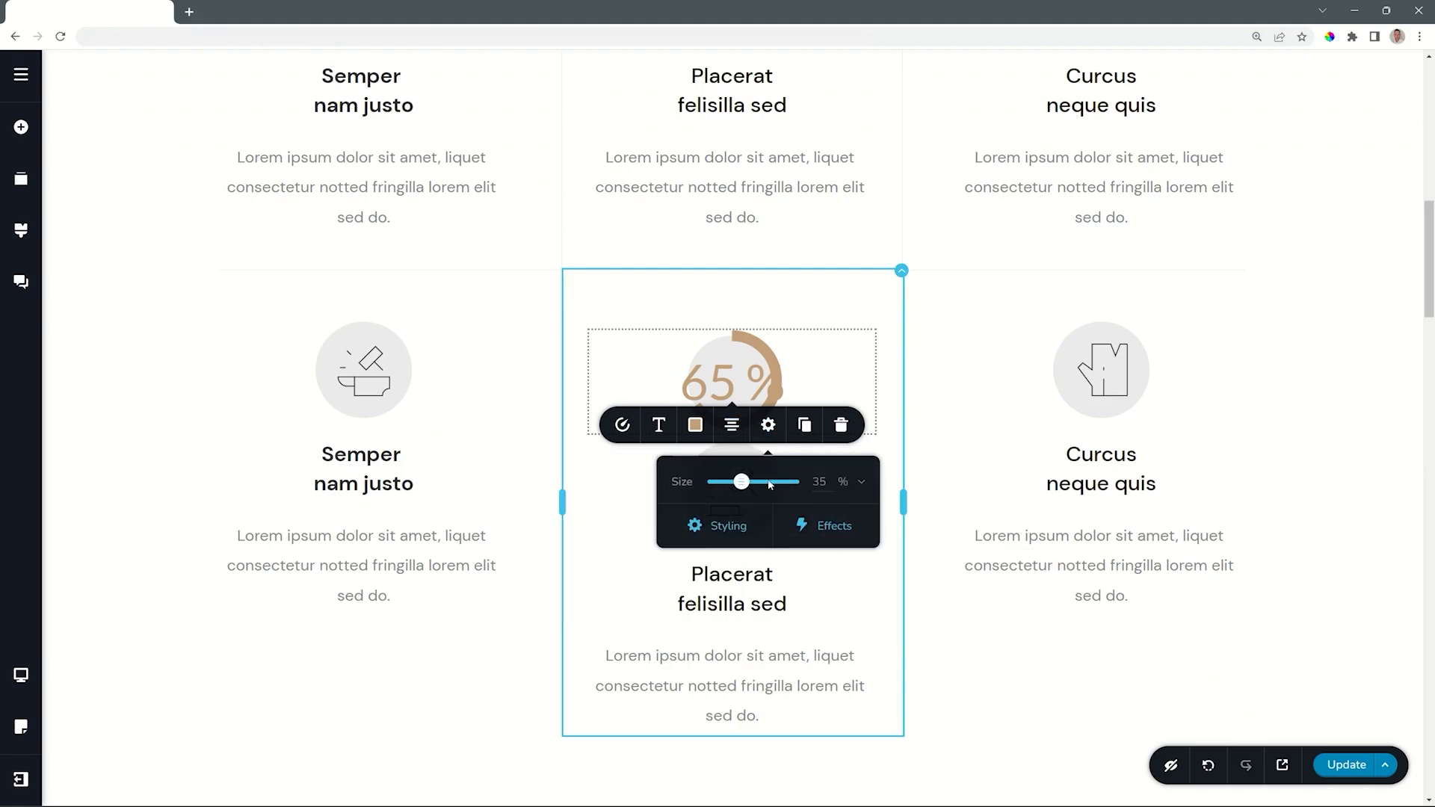
{"action": "left_click_drag", "start_coordinate": [741, 482], "coordinate": [757, 483]}
{"action": "left_click", "coordinate": [859, 483]}
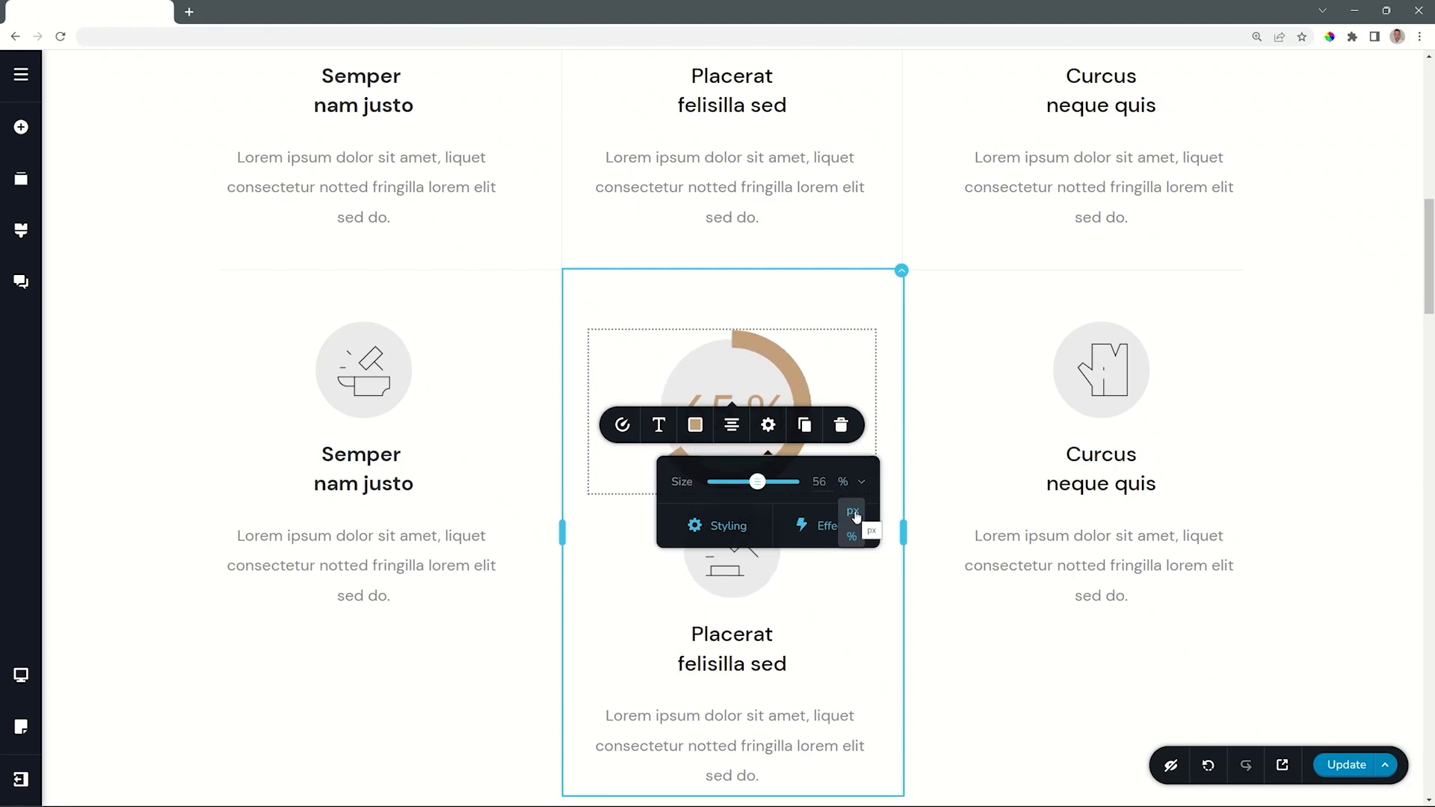
{"action": "left_click", "coordinate": [733, 379]}
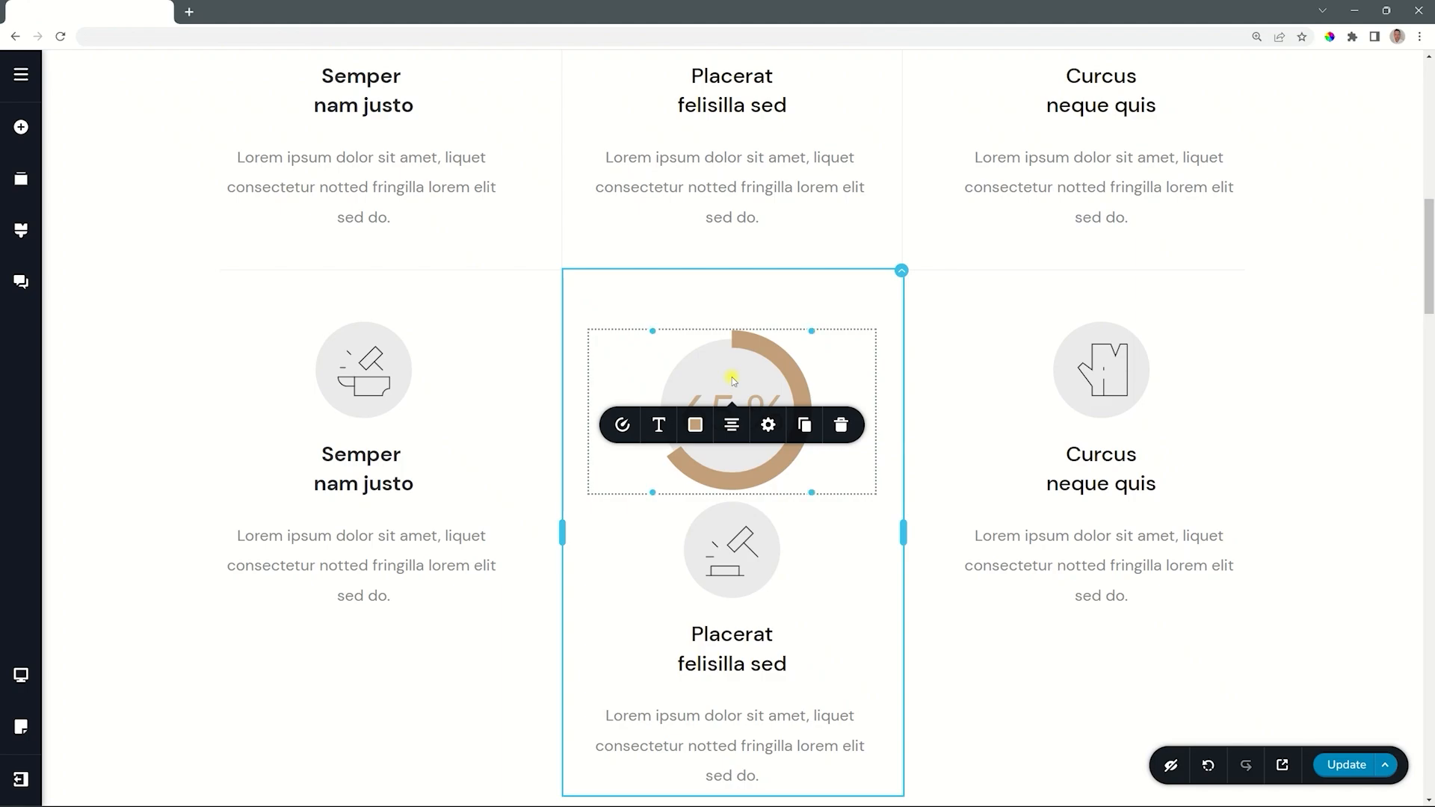
{"action": "mouse_move", "coordinate": [811, 491]}
{"action": "left_mouse_down"}
{"action": "mouse_move", "coordinate": [881, 561]}
{"action": "mouse_move", "coordinate": [845, 551]}
{"action": "mouse_move", "coordinate": [859, 523]}
{"action": "mouse_move", "coordinate": [830, 478]}
{"action": "mouse_move", "coordinate": [814, 499]}
{"action": "mouse_move", "coordinate": [881, 558]}
{"action": "mouse_move", "coordinate": [803, 487]}
{"action": "mouse_move", "coordinate": [842, 516]}
{"action": "mouse_move", "coordinate": [824, 508]}
{"action": "left_mouse_up"}
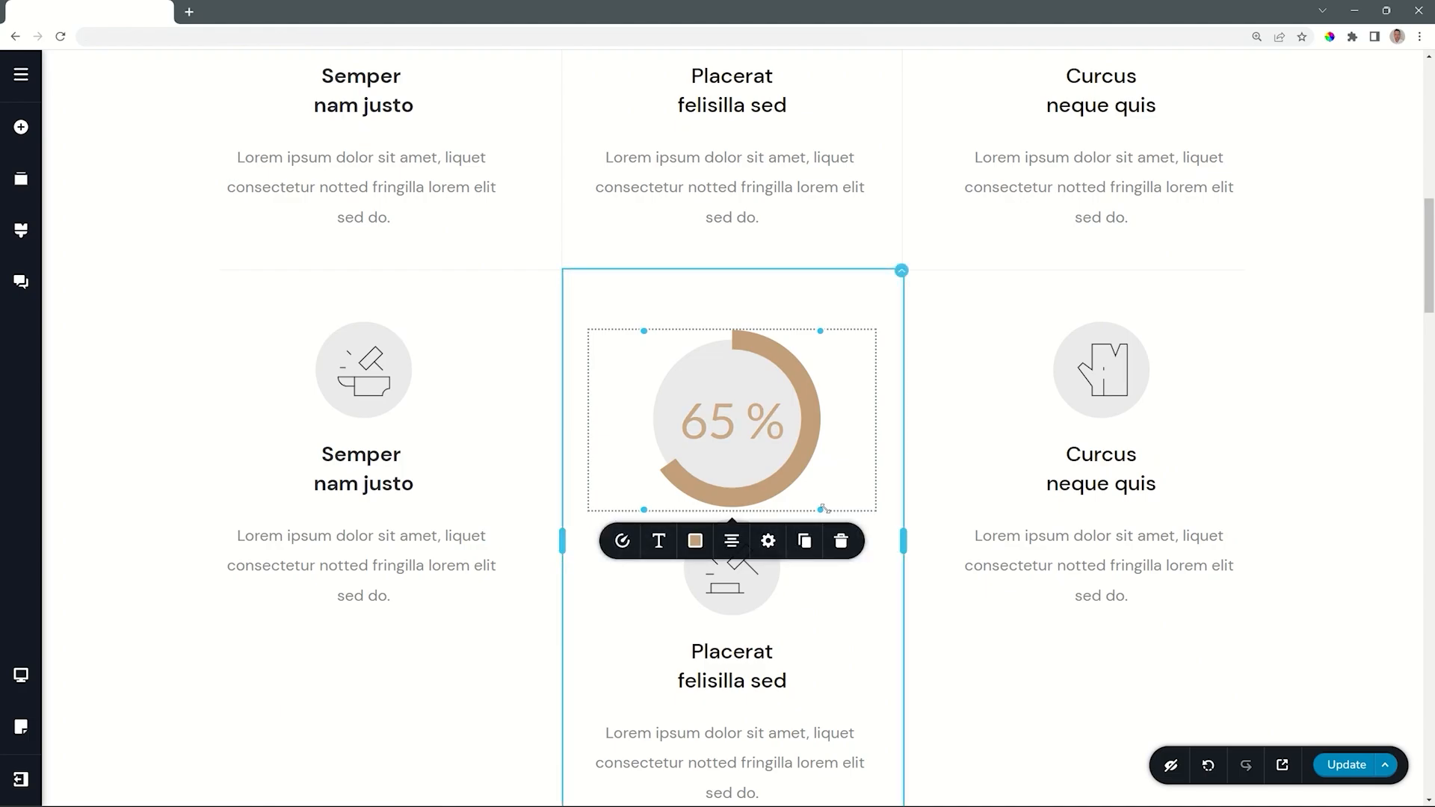
Try purple as the ring's progress colour, restore the tan swatch, and look at the hover-state colours
{"action": "left_click", "coordinate": [695, 540]}
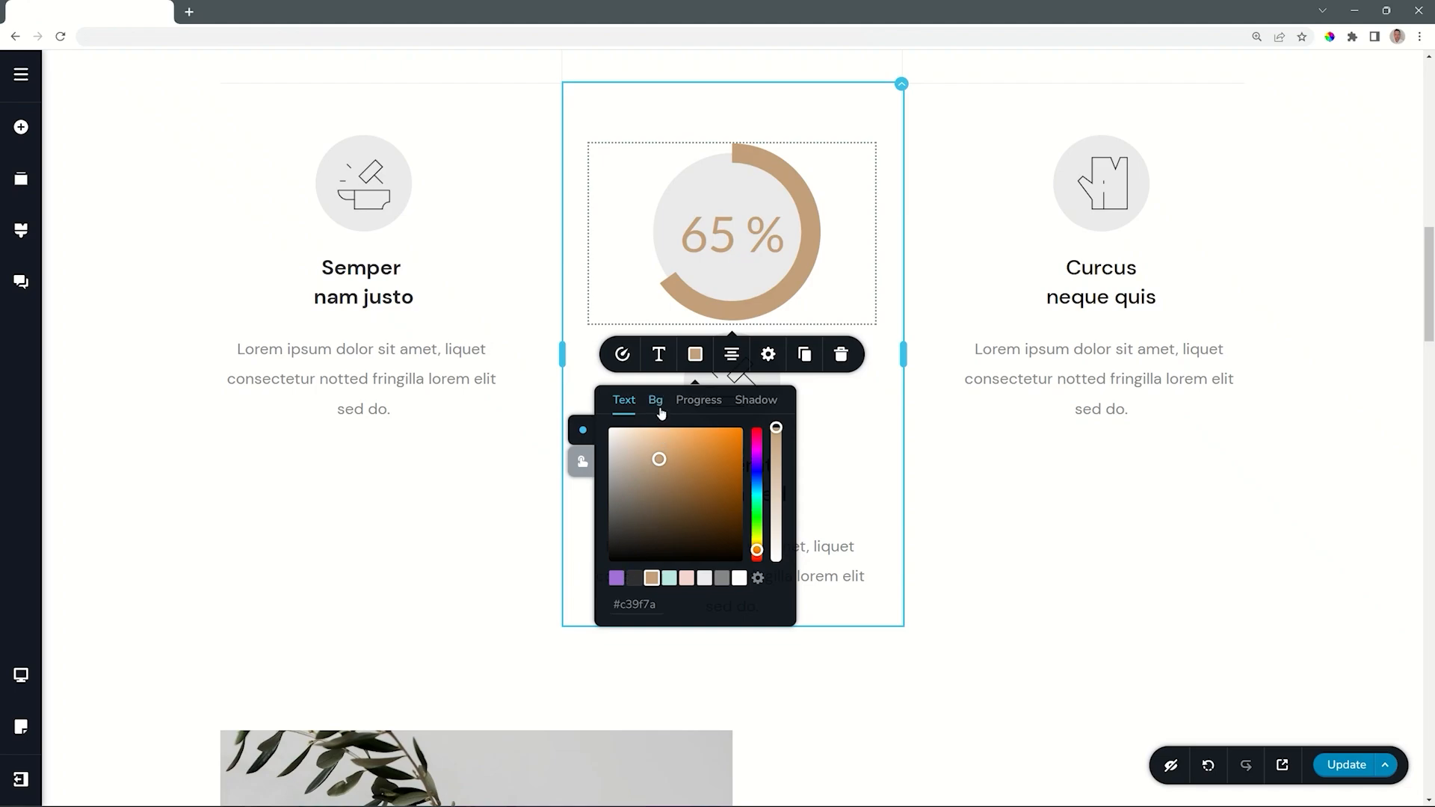
{"action": "left_click", "coordinate": [699, 402]}
{"action": "left_click", "coordinate": [616, 578]}
{"action": "left_click", "coordinate": [651, 578]}
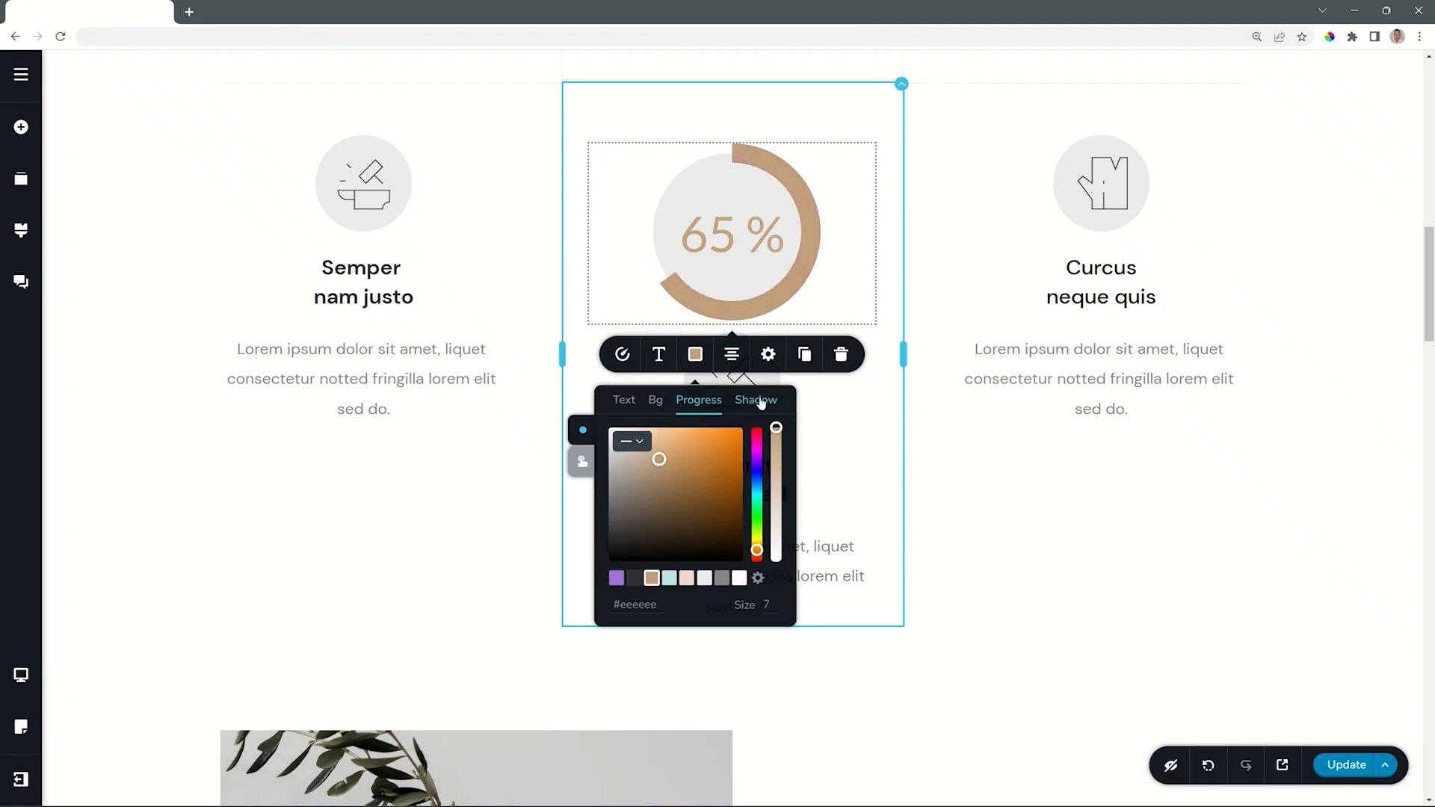
{"action": "left_click", "coordinate": [583, 461]}
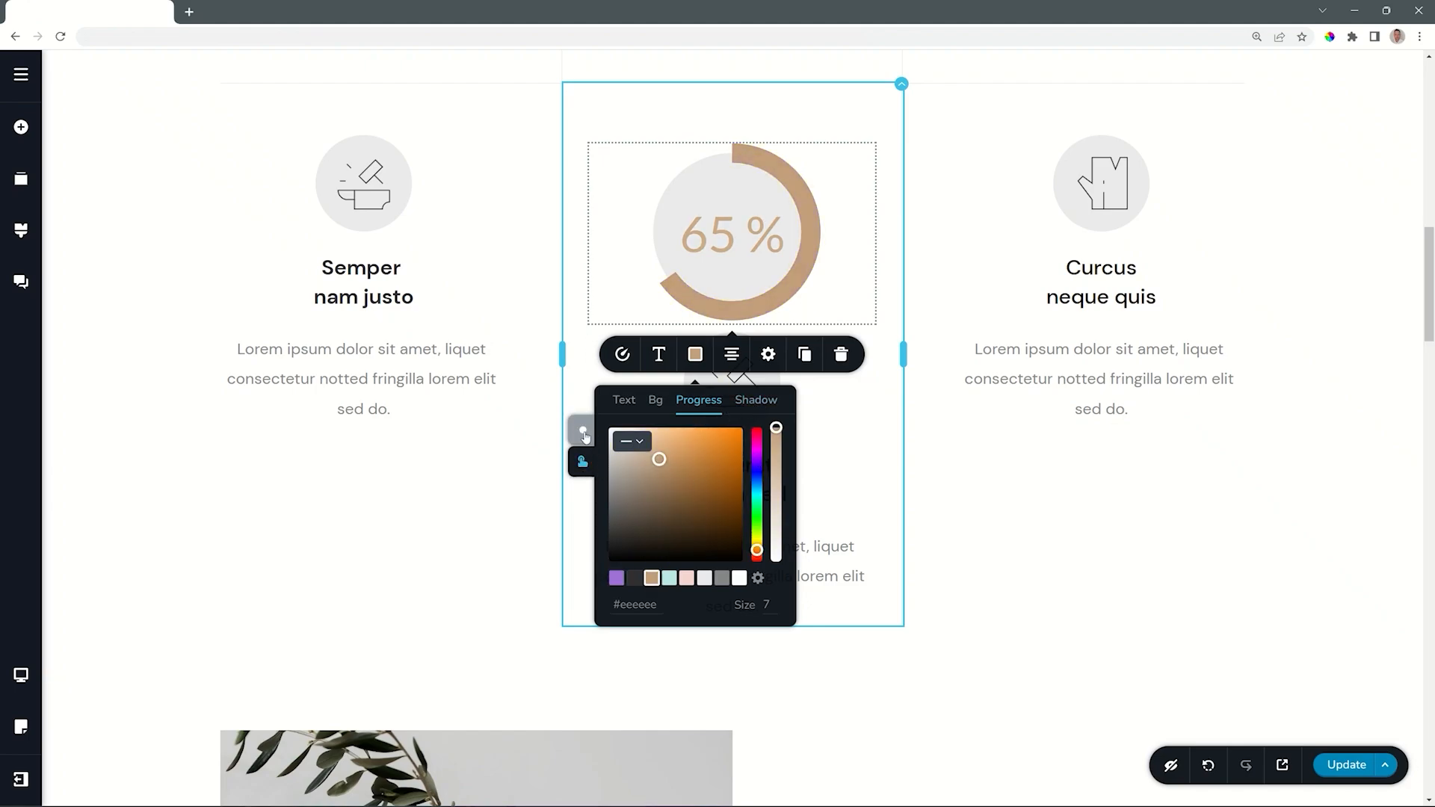
{"action": "left_click", "coordinate": [582, 430]}
{"action": "left_click", "coordinate": [700, 401]}
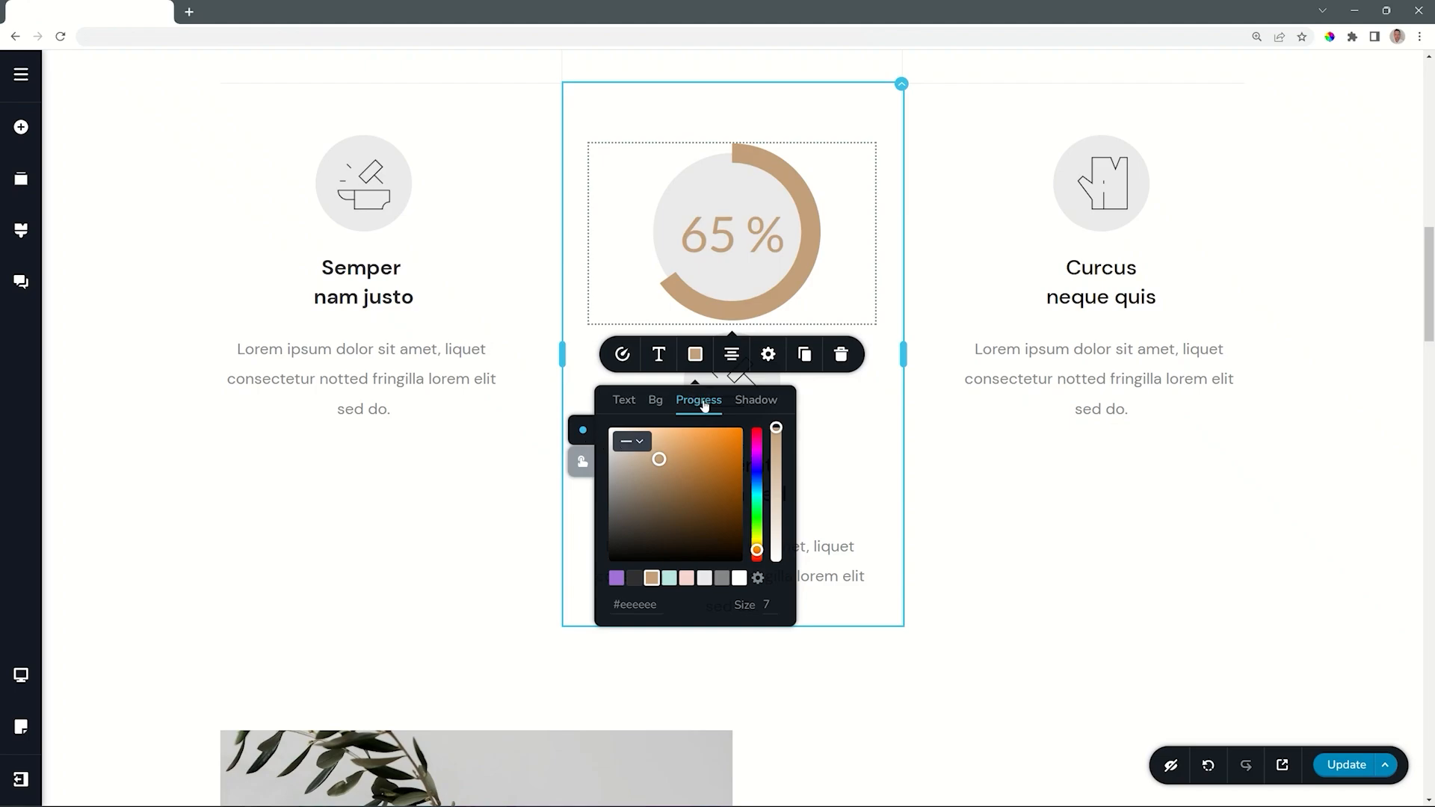
Try progress ring thicknesses of 1, 3 and 40, then restore the original thickness
{"action": "double_click", "coordinate": [768, 605]}
{"action": "key", "text": "BackSpace"}
{"action": "type", "text": "1"}
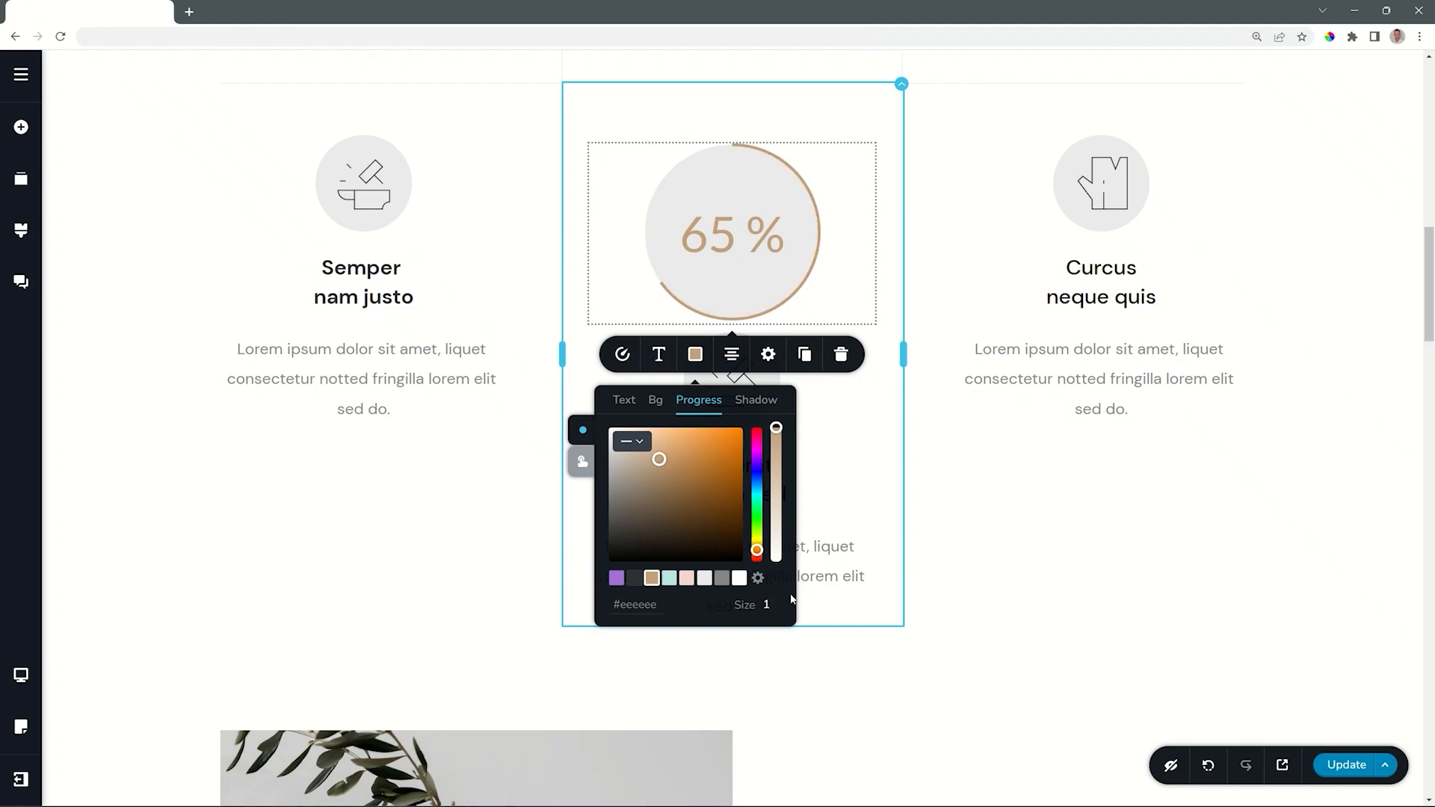
{"action": "double_click", "coordinate": [767, 605]}
{"action": "type", "text": "3"}
{"action": "double_click", "coordinate": [766, 606]}
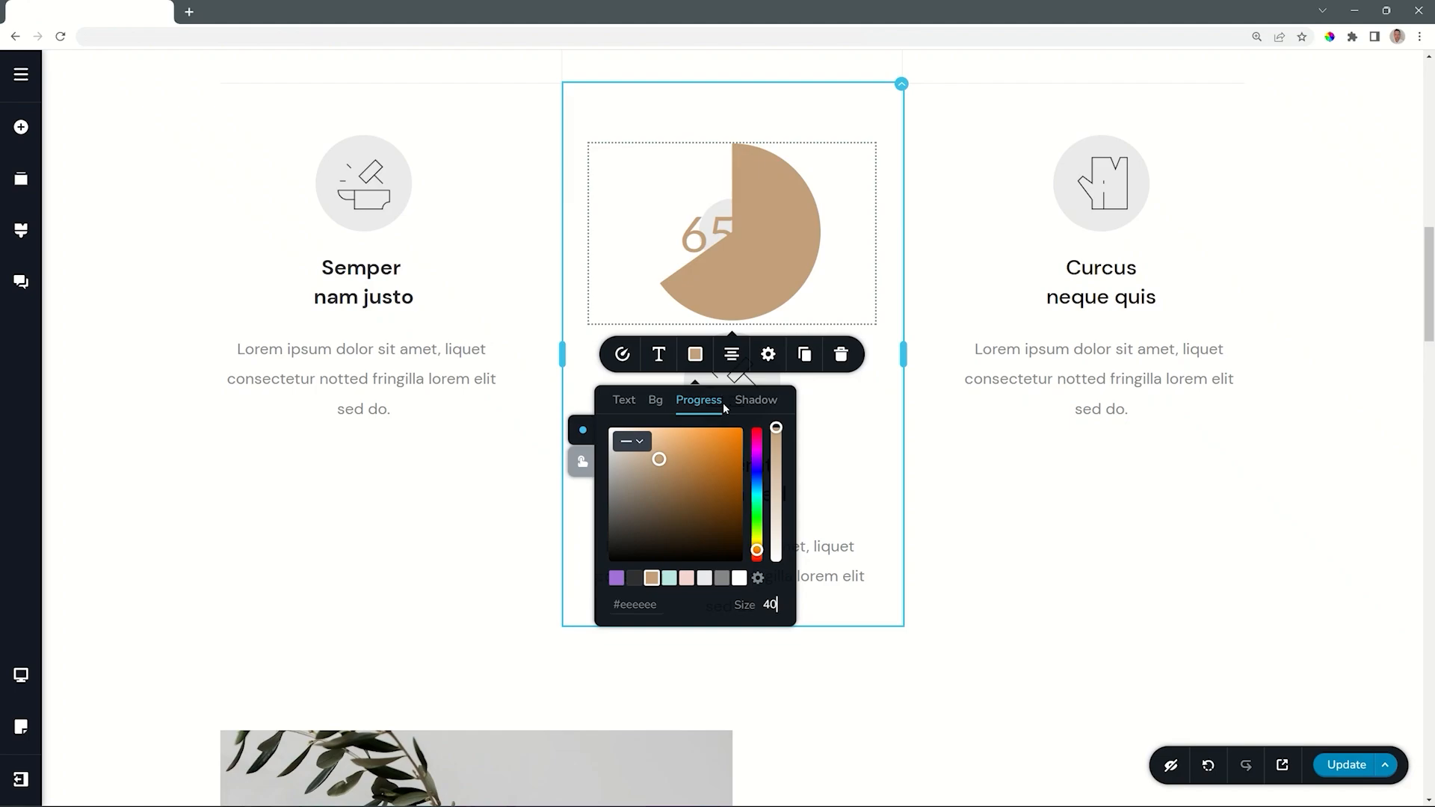
{"action": "double_click", "coordinate": [770, 605]}
Try the counter's ring-only style, then change it to the pie style
{"action": "left_click", "coordinate": [622, 355]}
{"action": "left_click", "coordinate": [669, 443]}
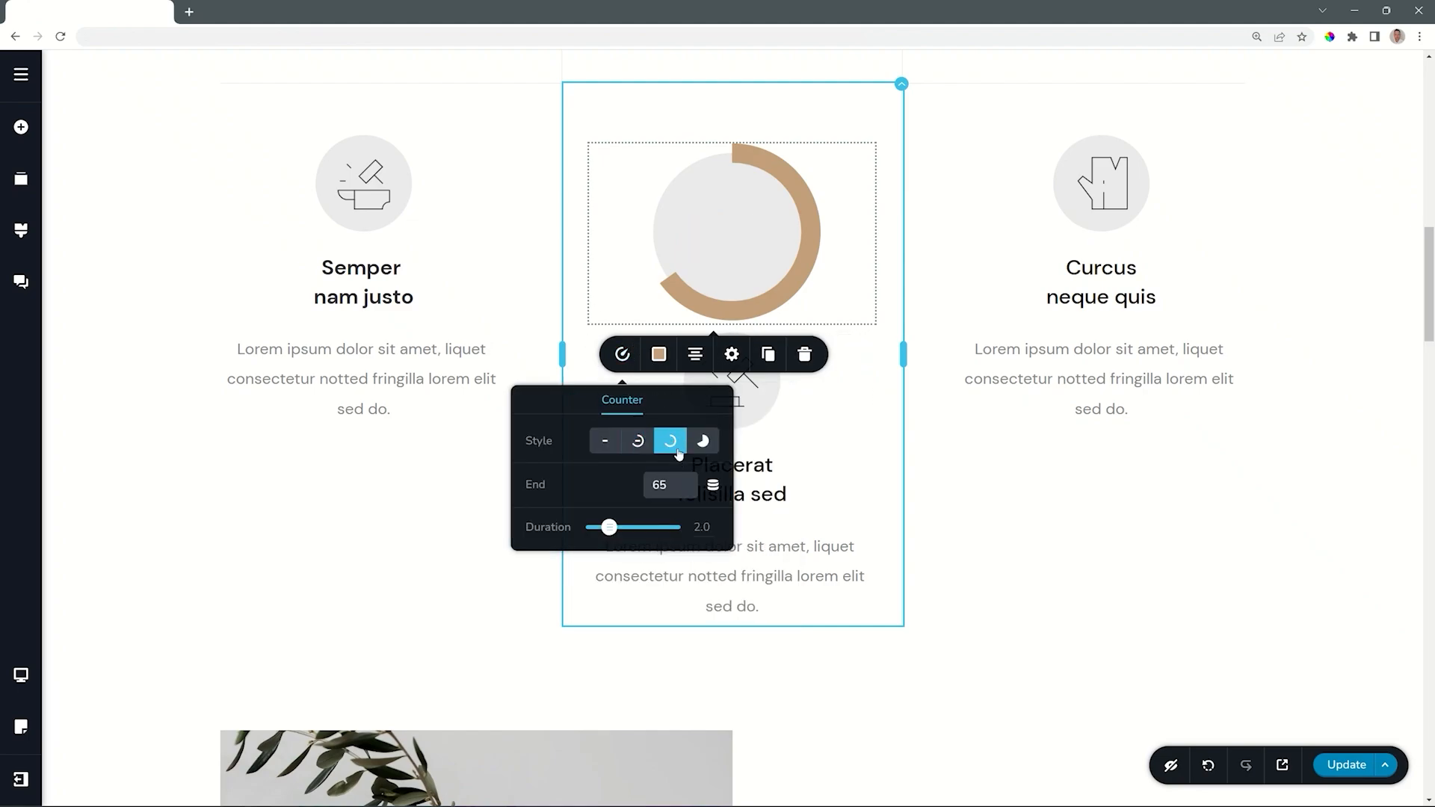
{"action": "left_click", "coordinate": [703, 442]}
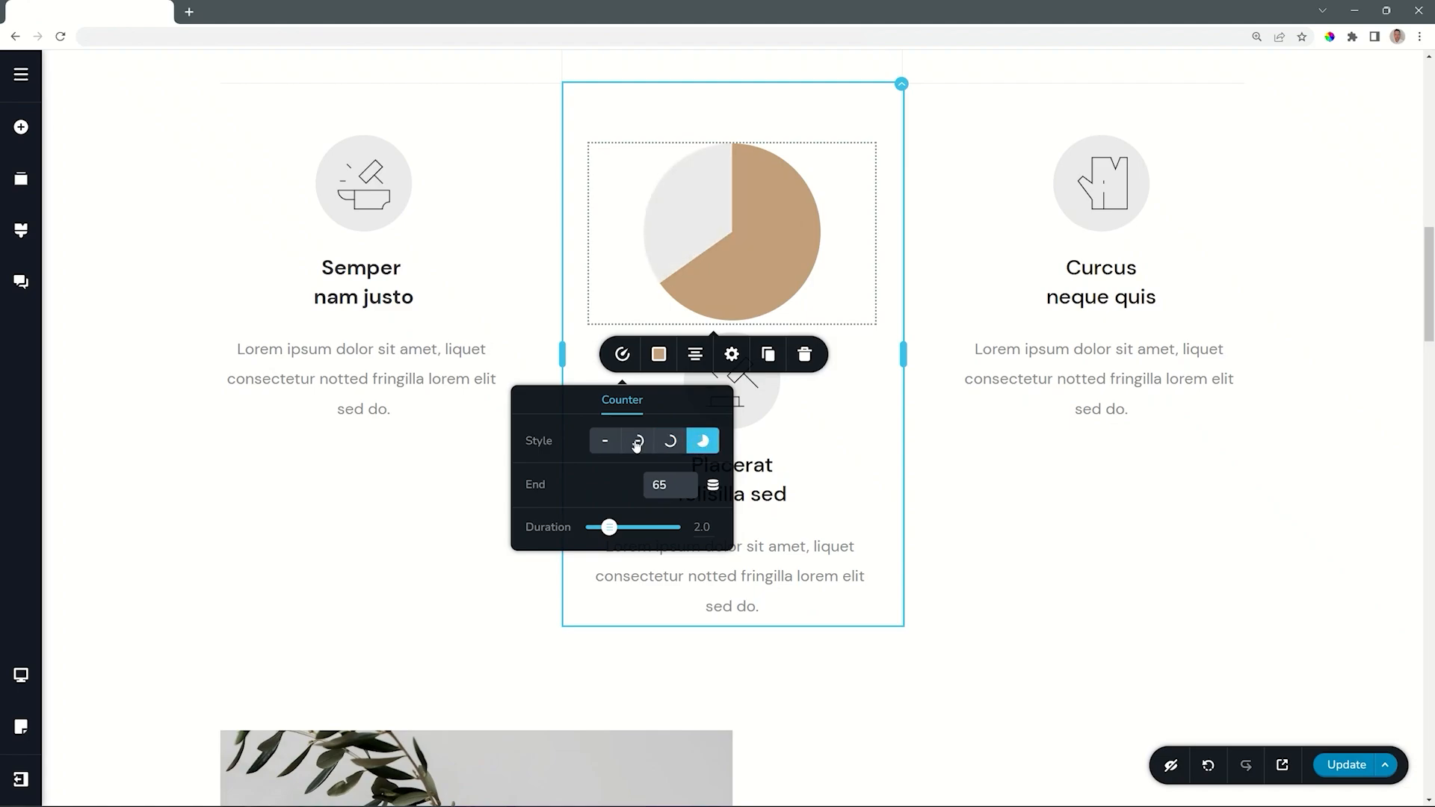
Review the pie counter's background and progress colour settings
{"action": "left_click", "coordinate": [660, 356]}
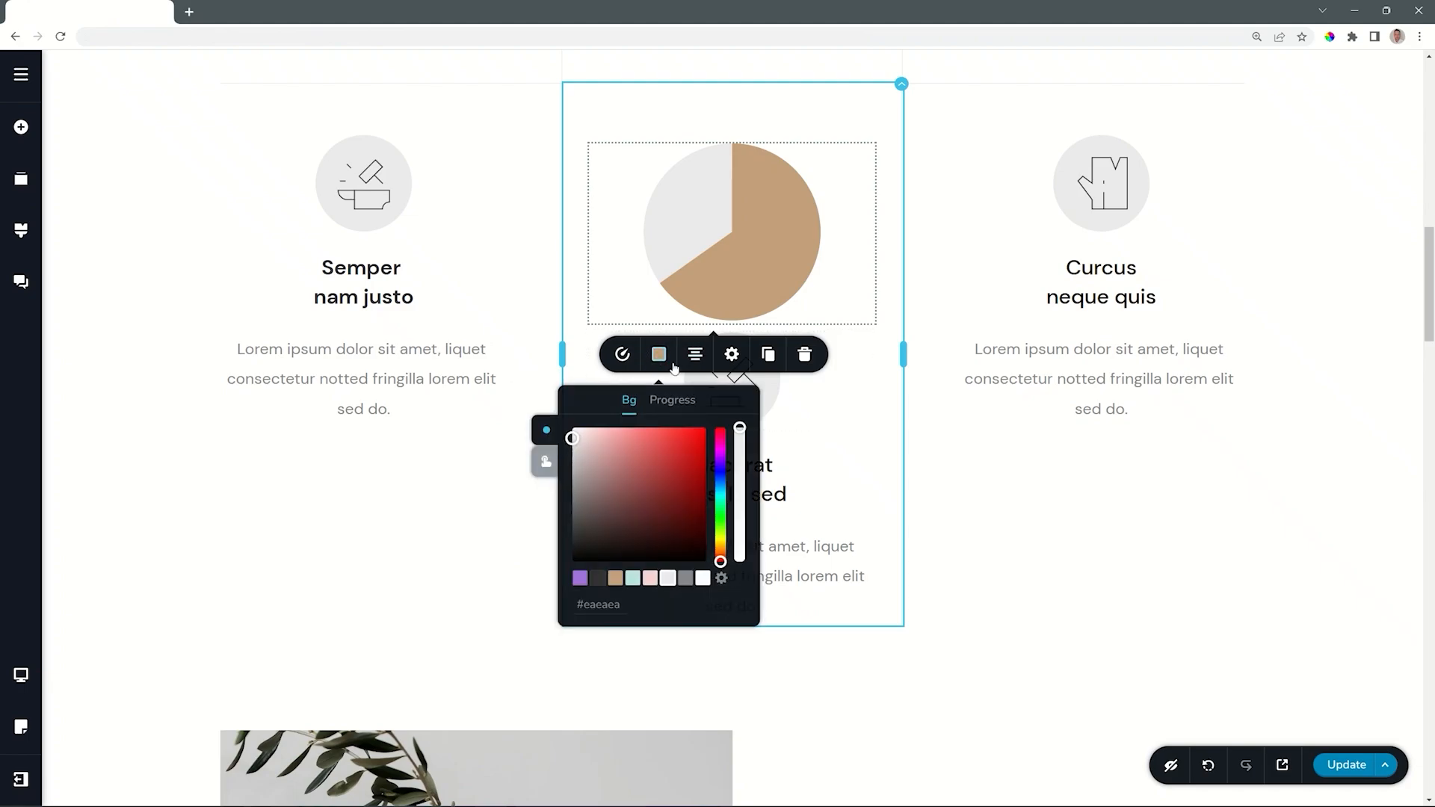
{"action": "left_click", "coordinate": [670, 406]}
{"action": "left_click", "coordinate": [630, 402]}
Switch the page to the tablet view and enlarge the pie counter to nearly fill its column
{"action": "left_click", "coordinate": [21, 678]}
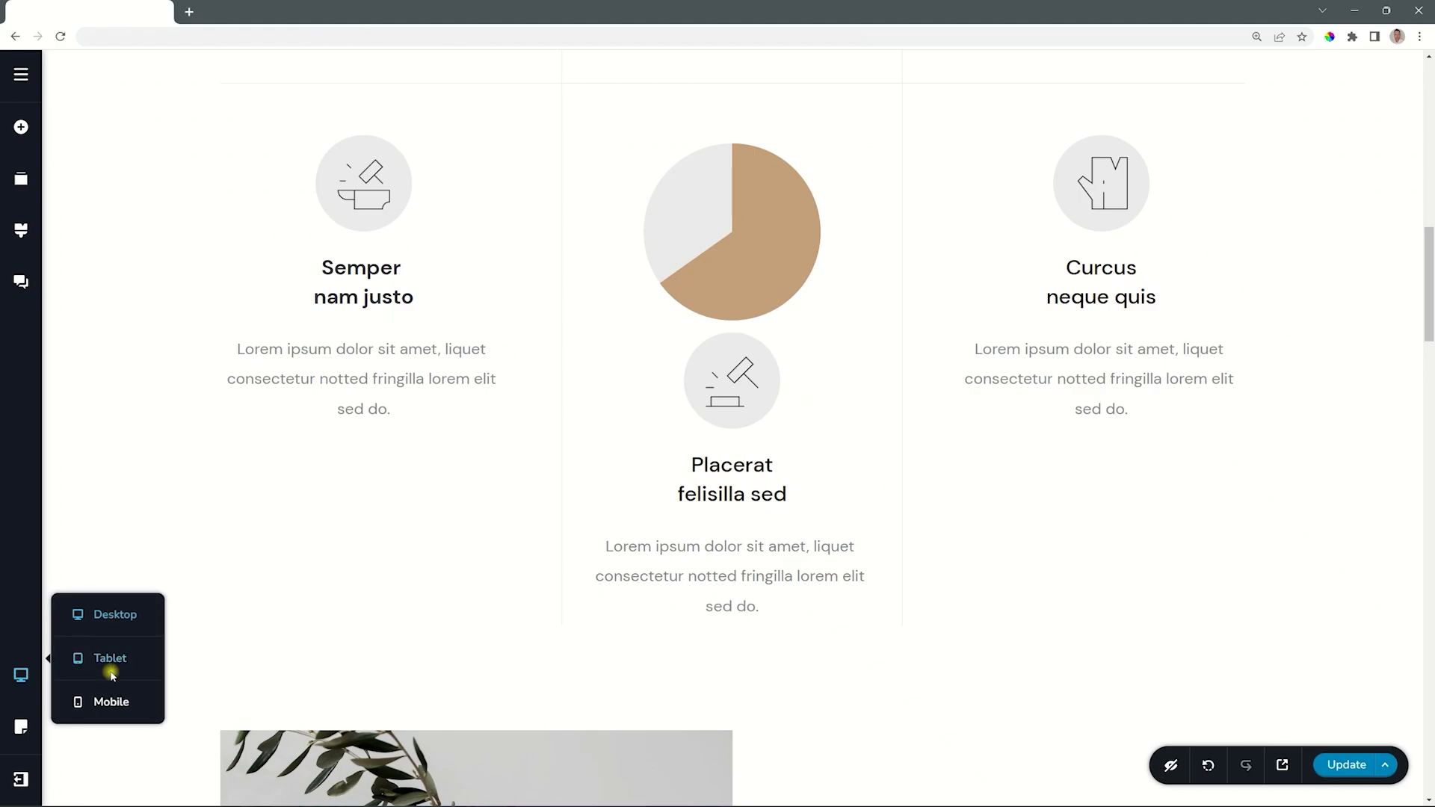
{"action": "left_click", "coordinate": [111, 658]}
{"action": "scroll", "coordinate": [561, 478], "scroll_direction": "up", "scroll_amount": 5}
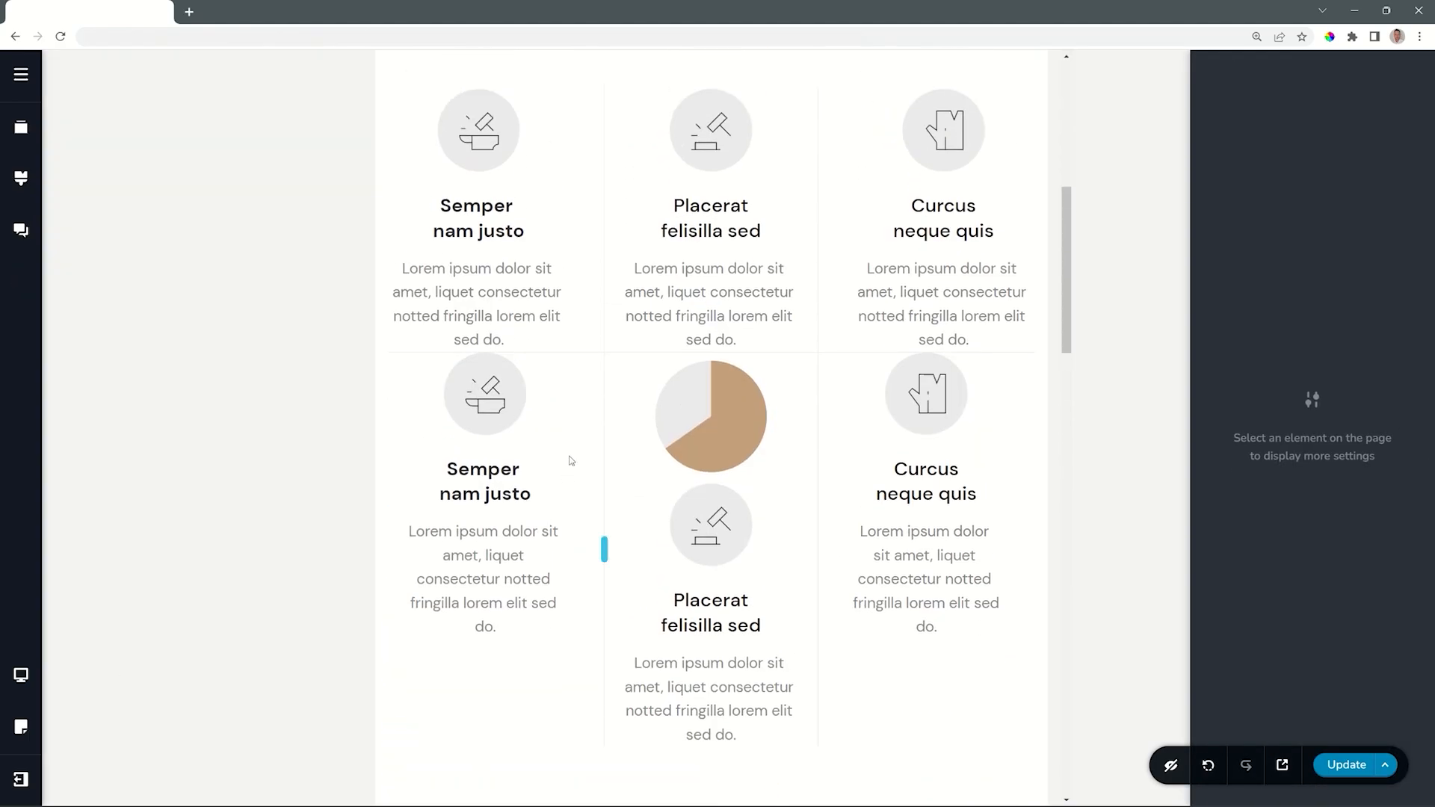
{"action": "left_click", "coordinate": [673, 410]}
{"action": "mouse_move", "coordinate": [747, 330]}
{"action": "left_click_drag", "start_coordinate": [740, 238], "coordinate": [764, 234]}
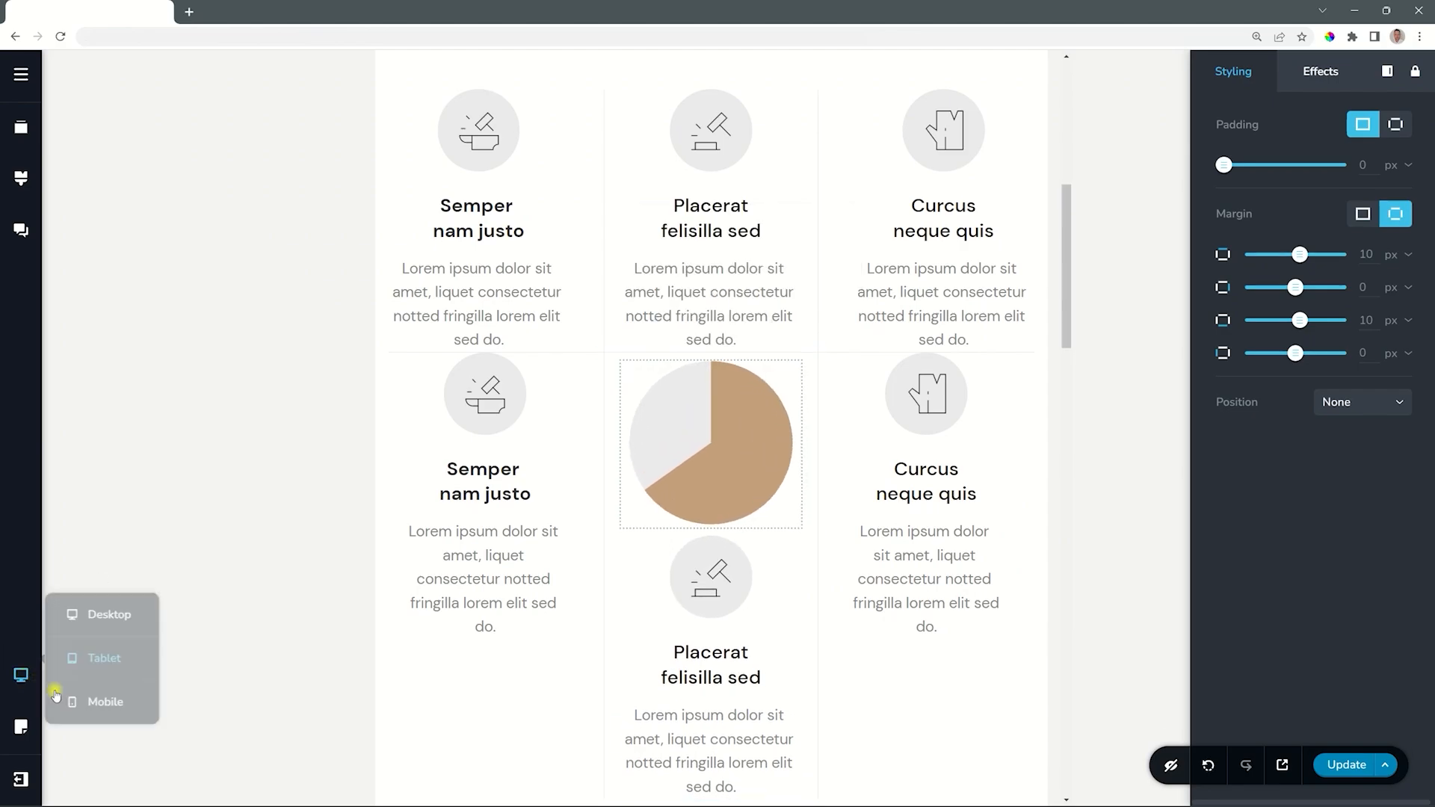
Switch the page to the mobile view and select the pie counter in the middle card
{"action": "left_click", "coordinate": [21, 675]}
{"action": "left_click", "coordinate": [104, 702]}
{"action": "scroll", "coordinate": [613, 613], "scroll_direction": "up", "scroll_amount": 7}
{"action": "scroll", "coordinate": [613, 612], "scroll_direction": "down", "scroll_amount": 20}
{"action": "left_click", "coordinate": [683, 449]}
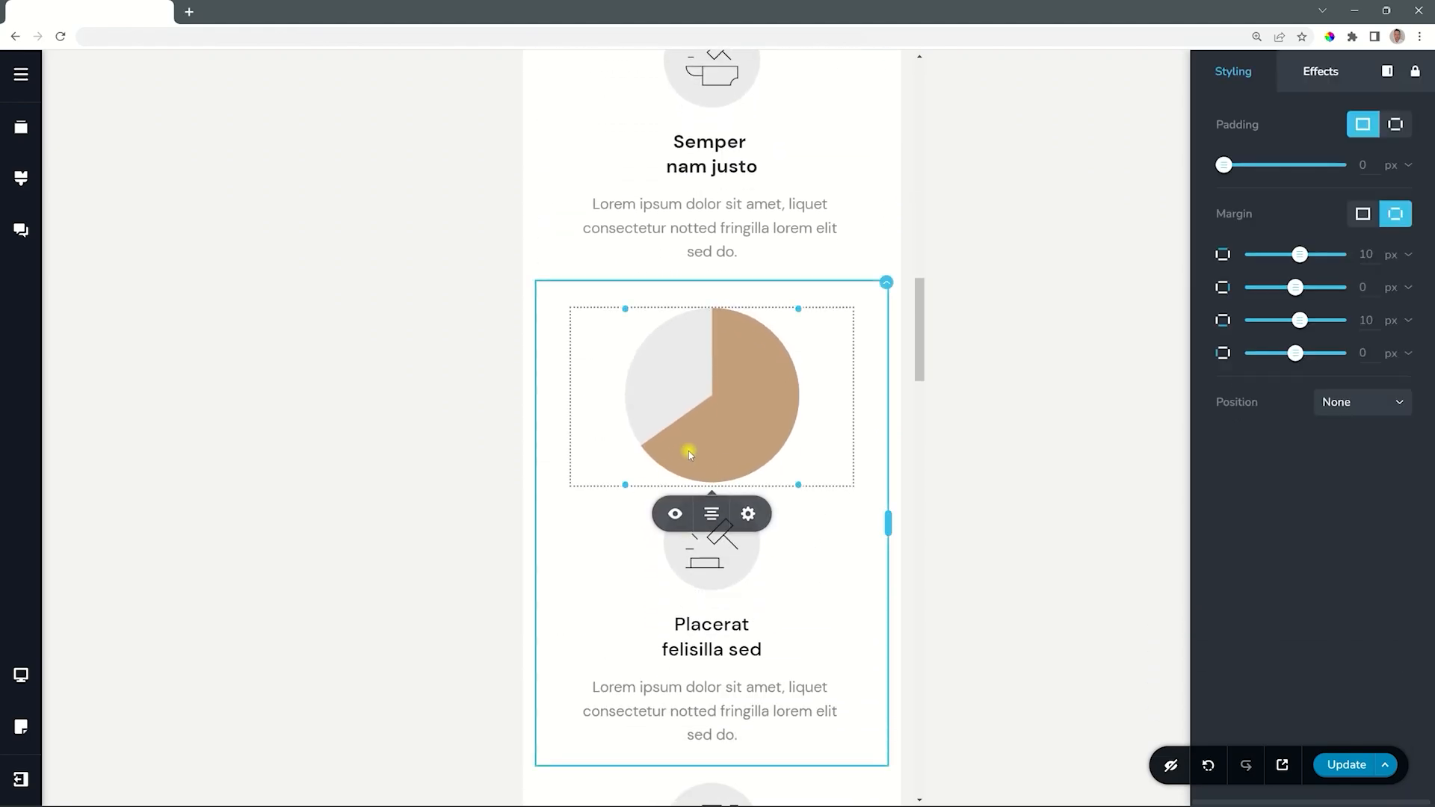